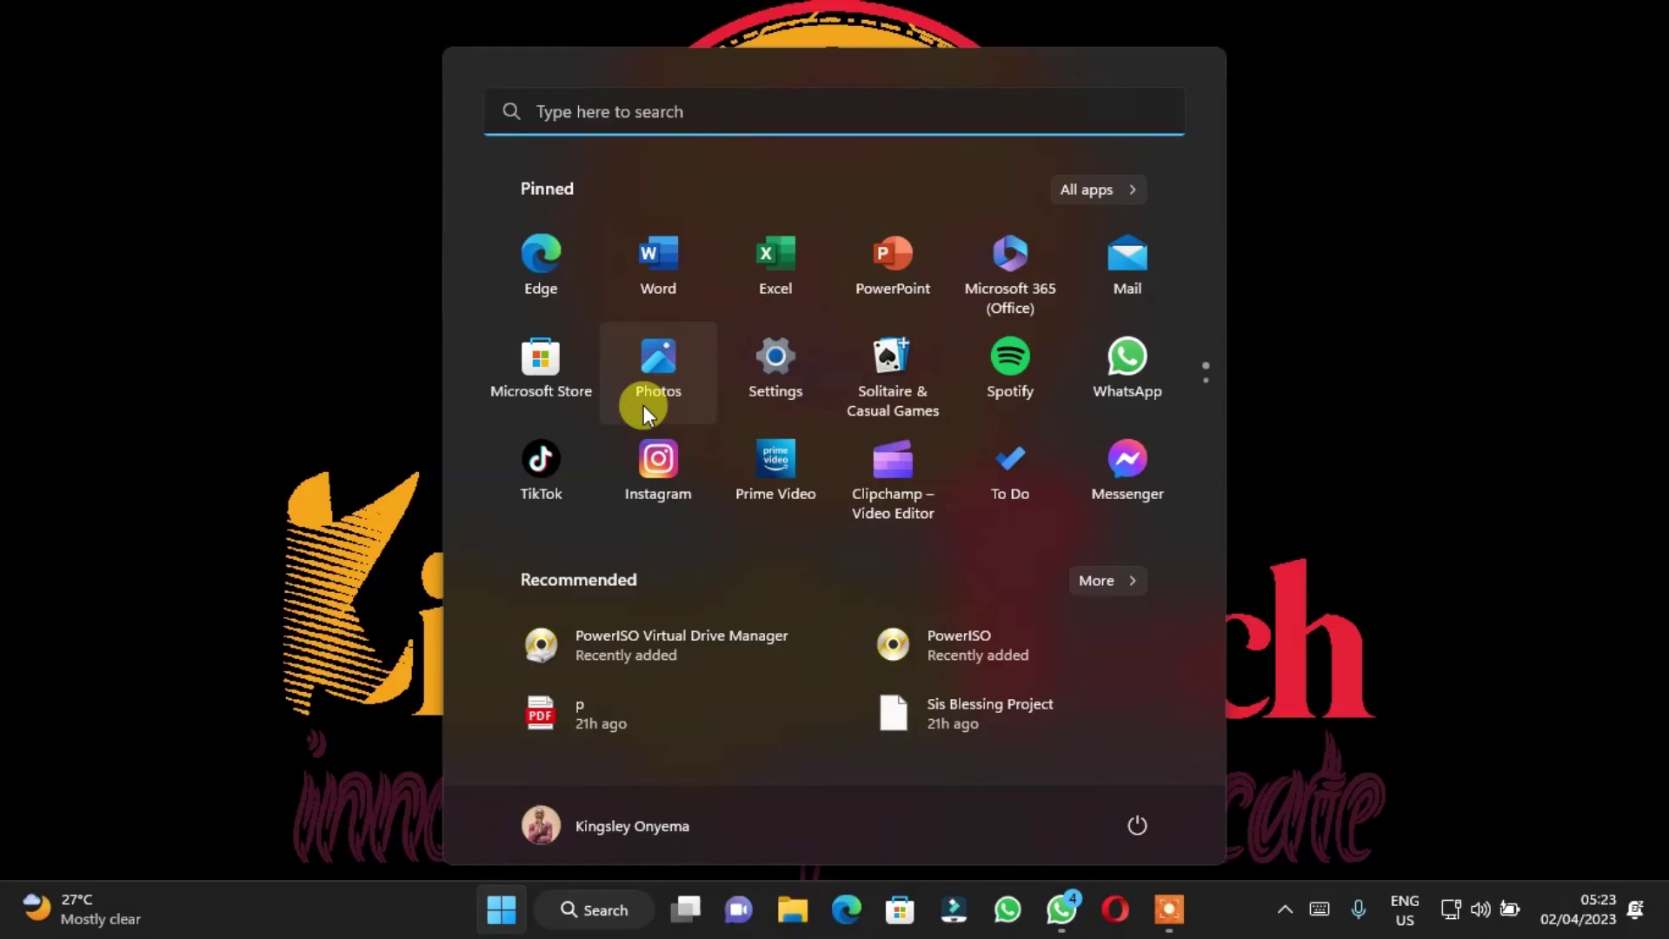
# Show All apps in the Start menu, expand the Chrome Apps folder and scroll to Google Chrome
pyautogui.click(1087, 191)
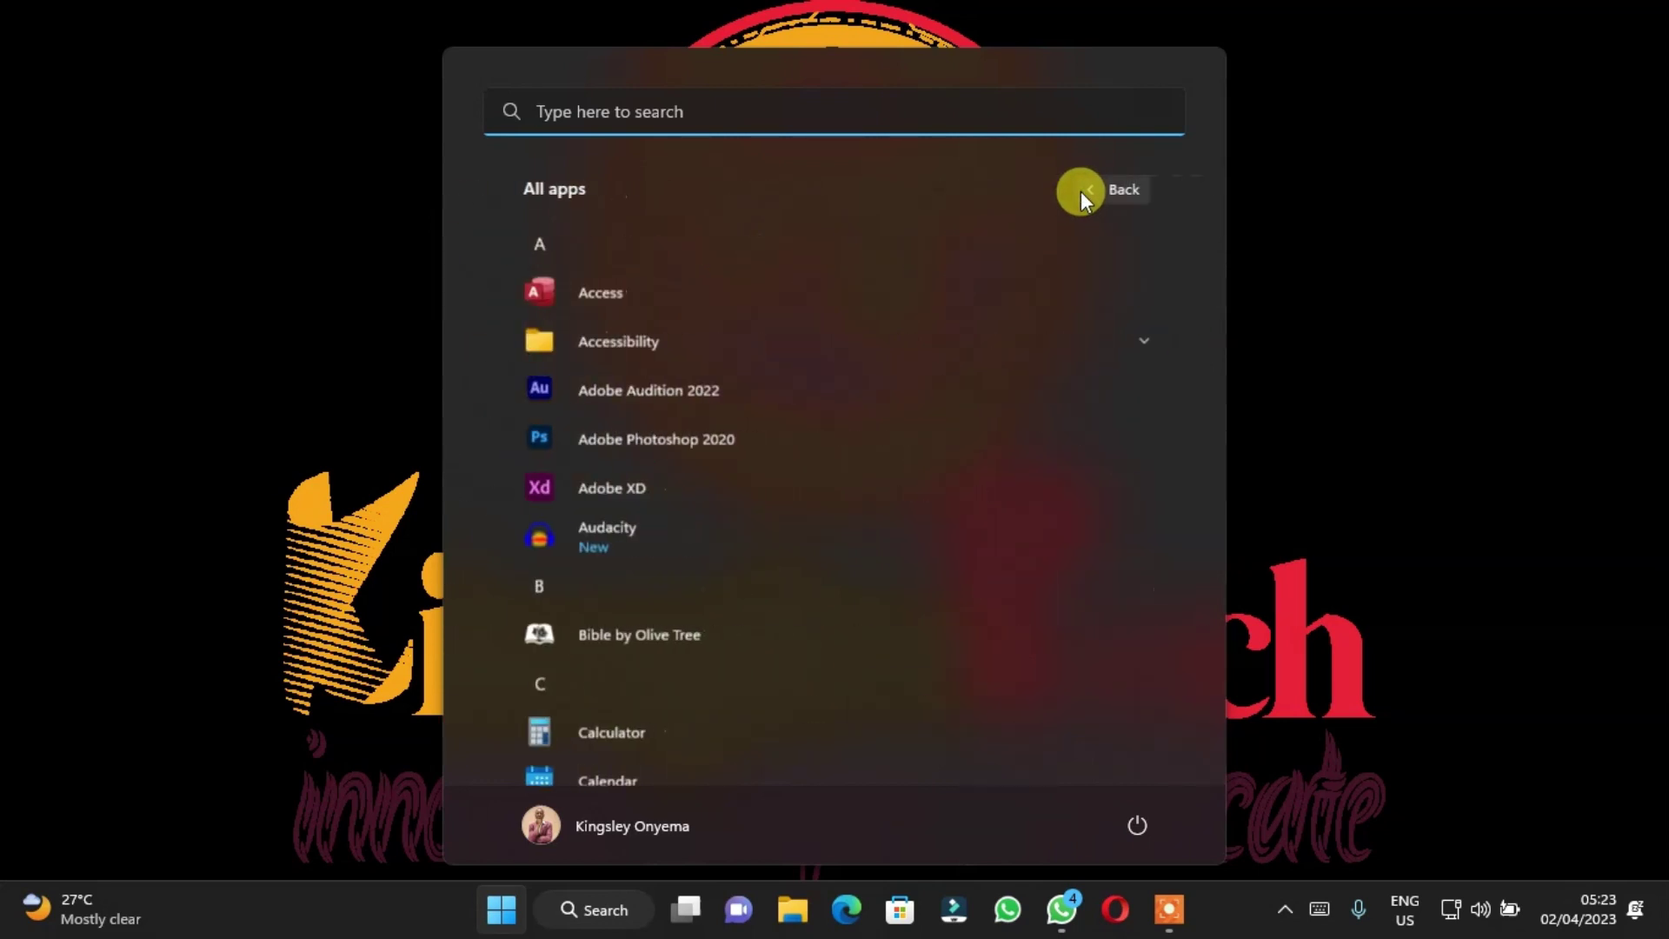
pyautogui.scroll(-5, 591, 487)
pyautogui.scroll(-3, 571, 477)
pyautogui.scroll(3, 572, 477)
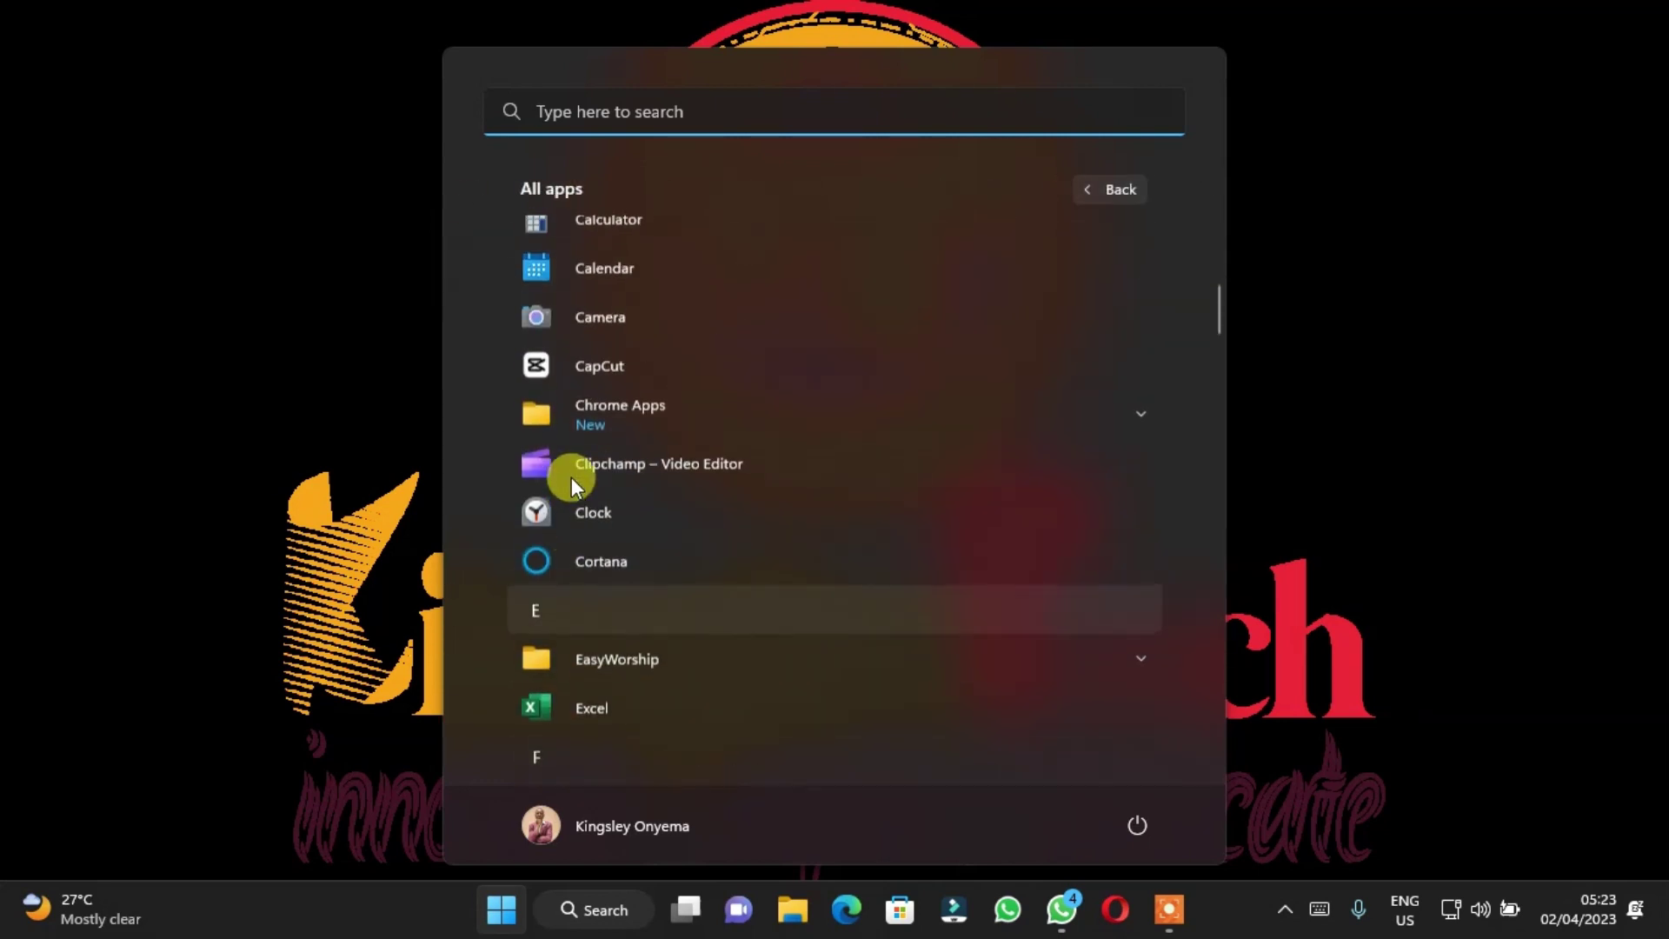
pyautogui.scroll(1, 718, 393)
pyautogui.scroll(3, 717, 393)
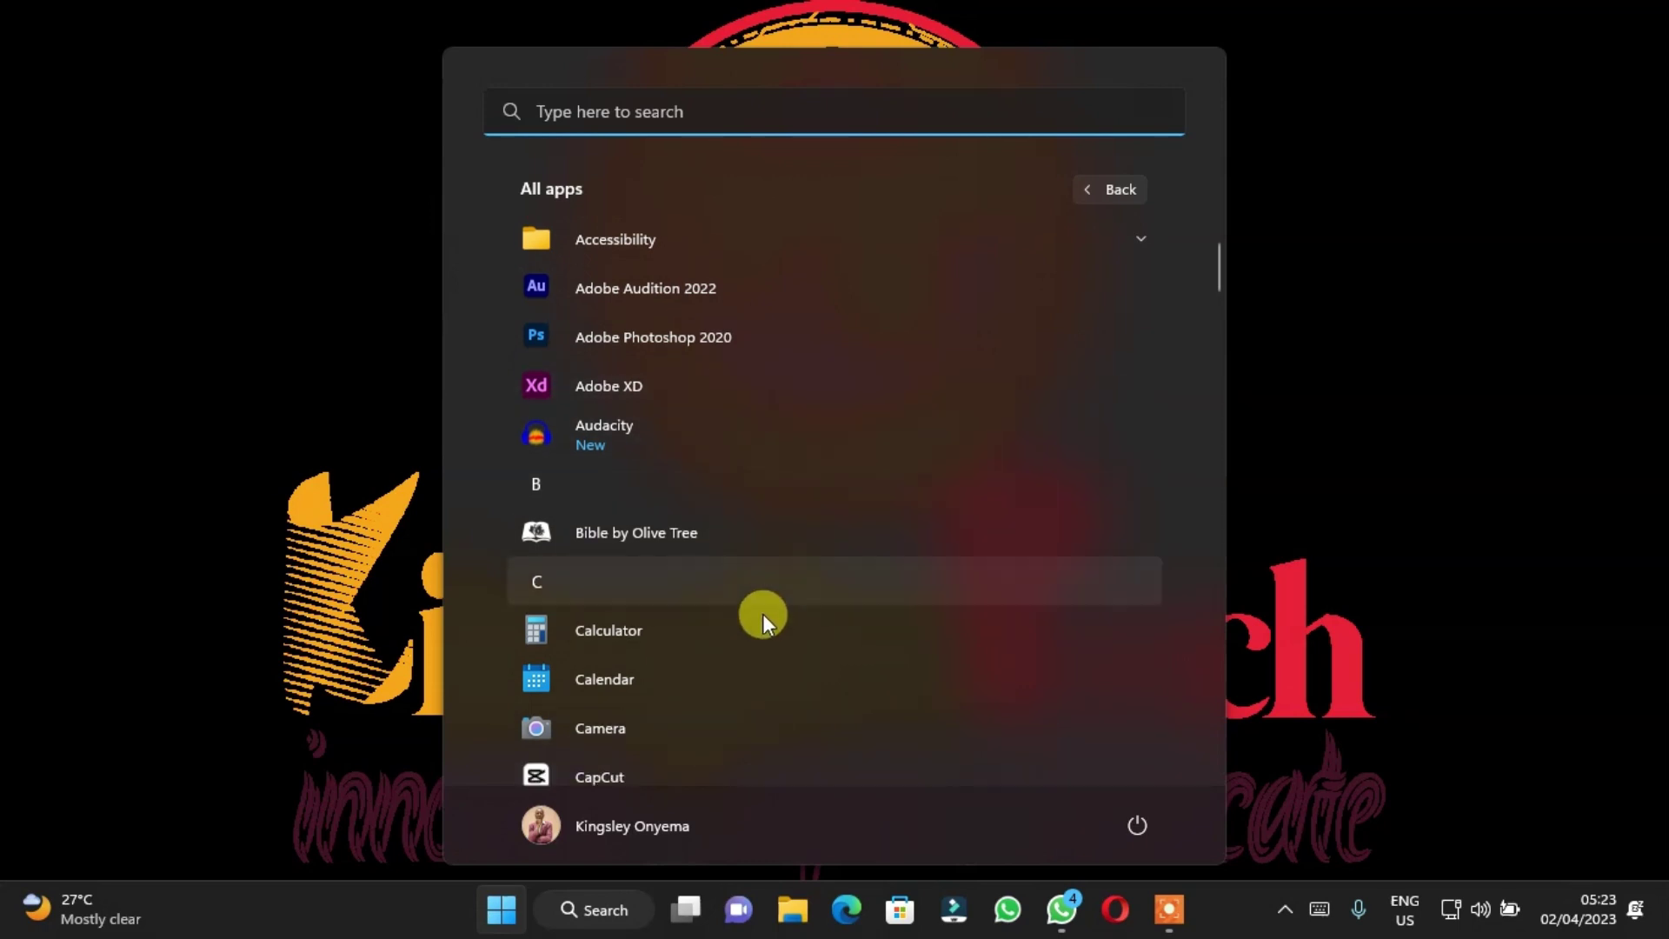
pyautogui.scroll(-3, 763, 613)
pyautogui.click(1039, 515)
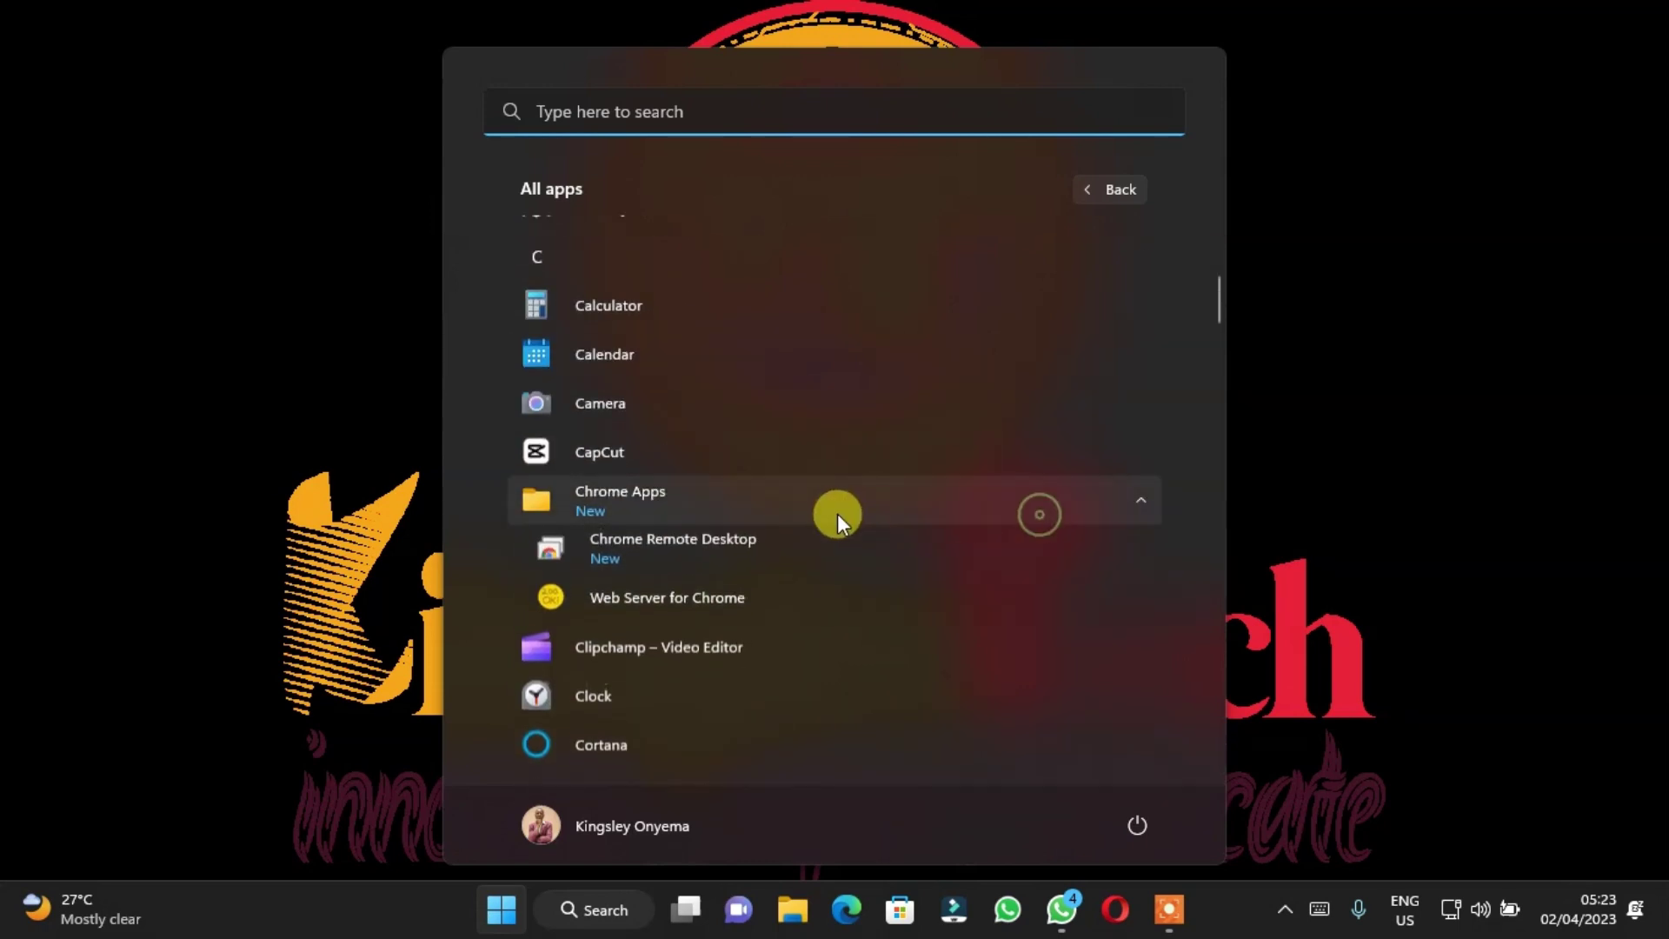
pyautogui.scroll(-1, 789, 457)
pyautogui.scroll(-5, 789, 451)
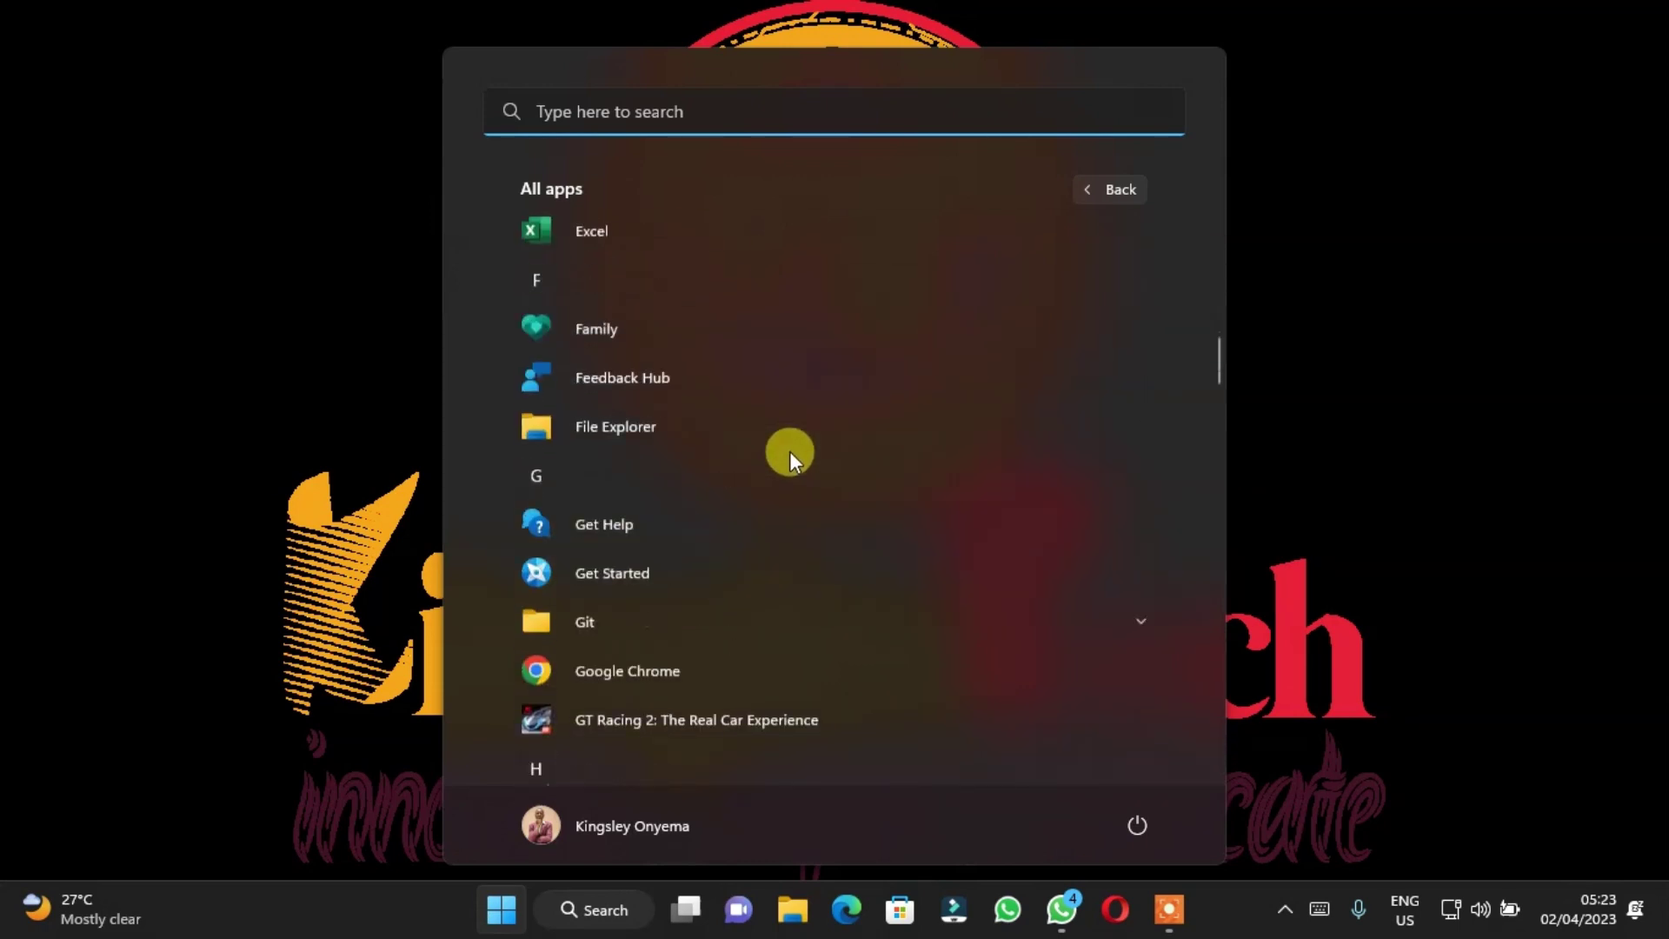
pyautogui.scroll(-3, 789, 451)
pyautogui.scroll(-1, 789, 452)
# Launch Google Chrome from the Start menu app list
pyautogui.click(660, 305)
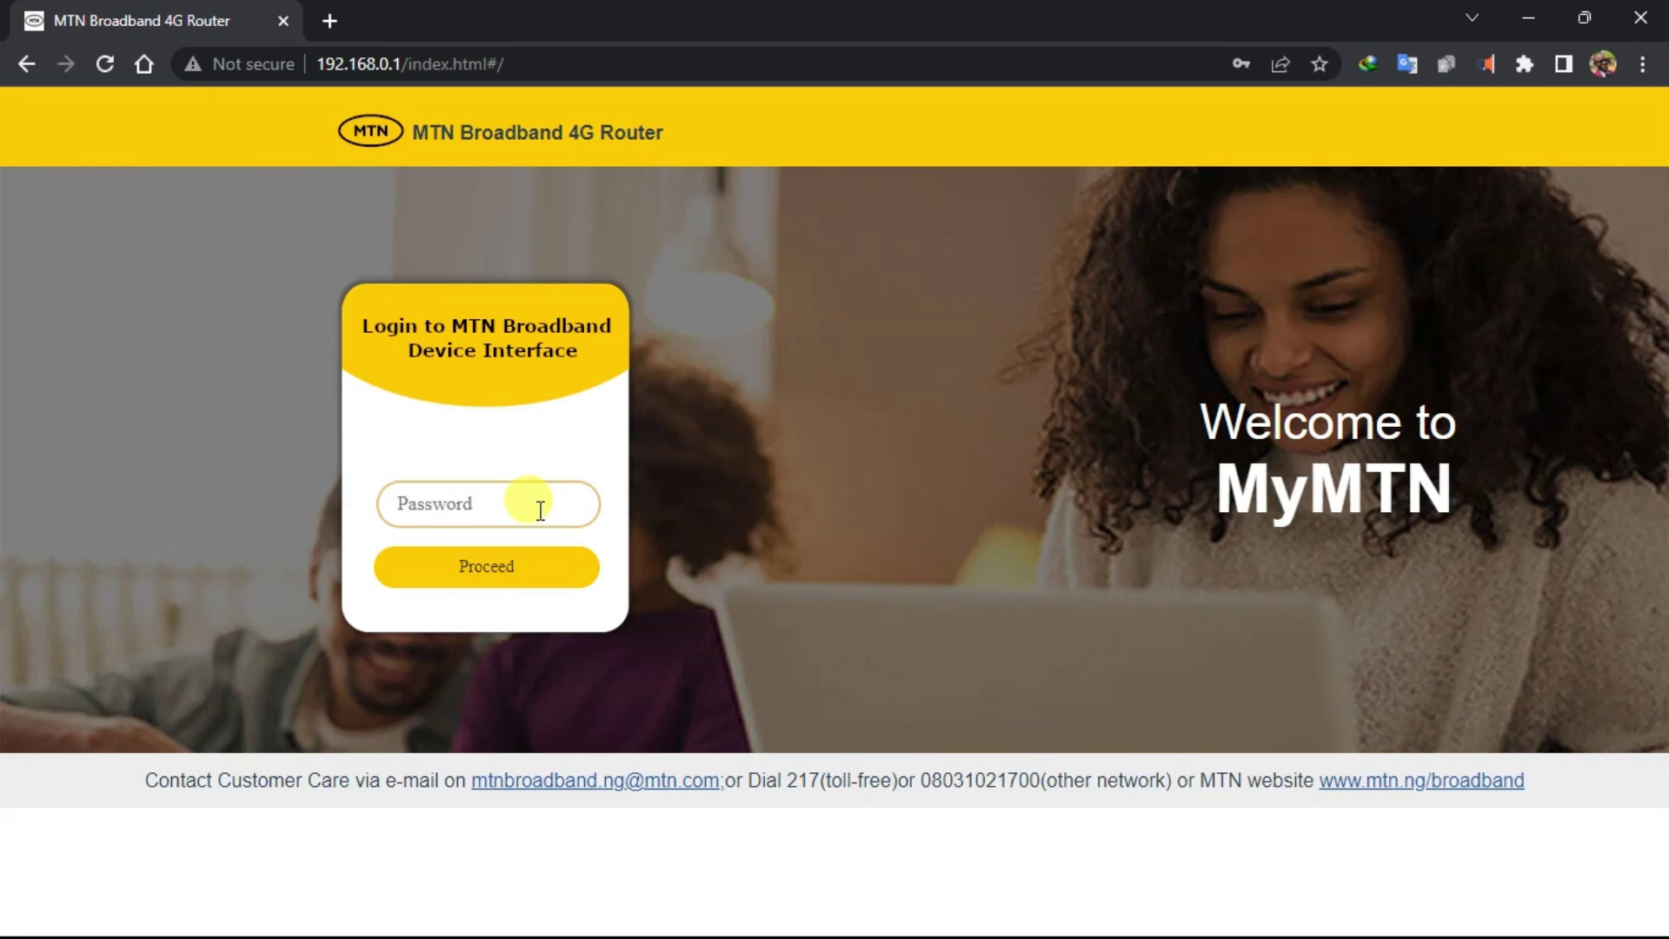
# Log in to the router with the saved password and dismiss Chrome's breached-password warning
pyautogui.click(533, 502)
pyautogui.click(586, 577)
pyautogui.click(472, 564)
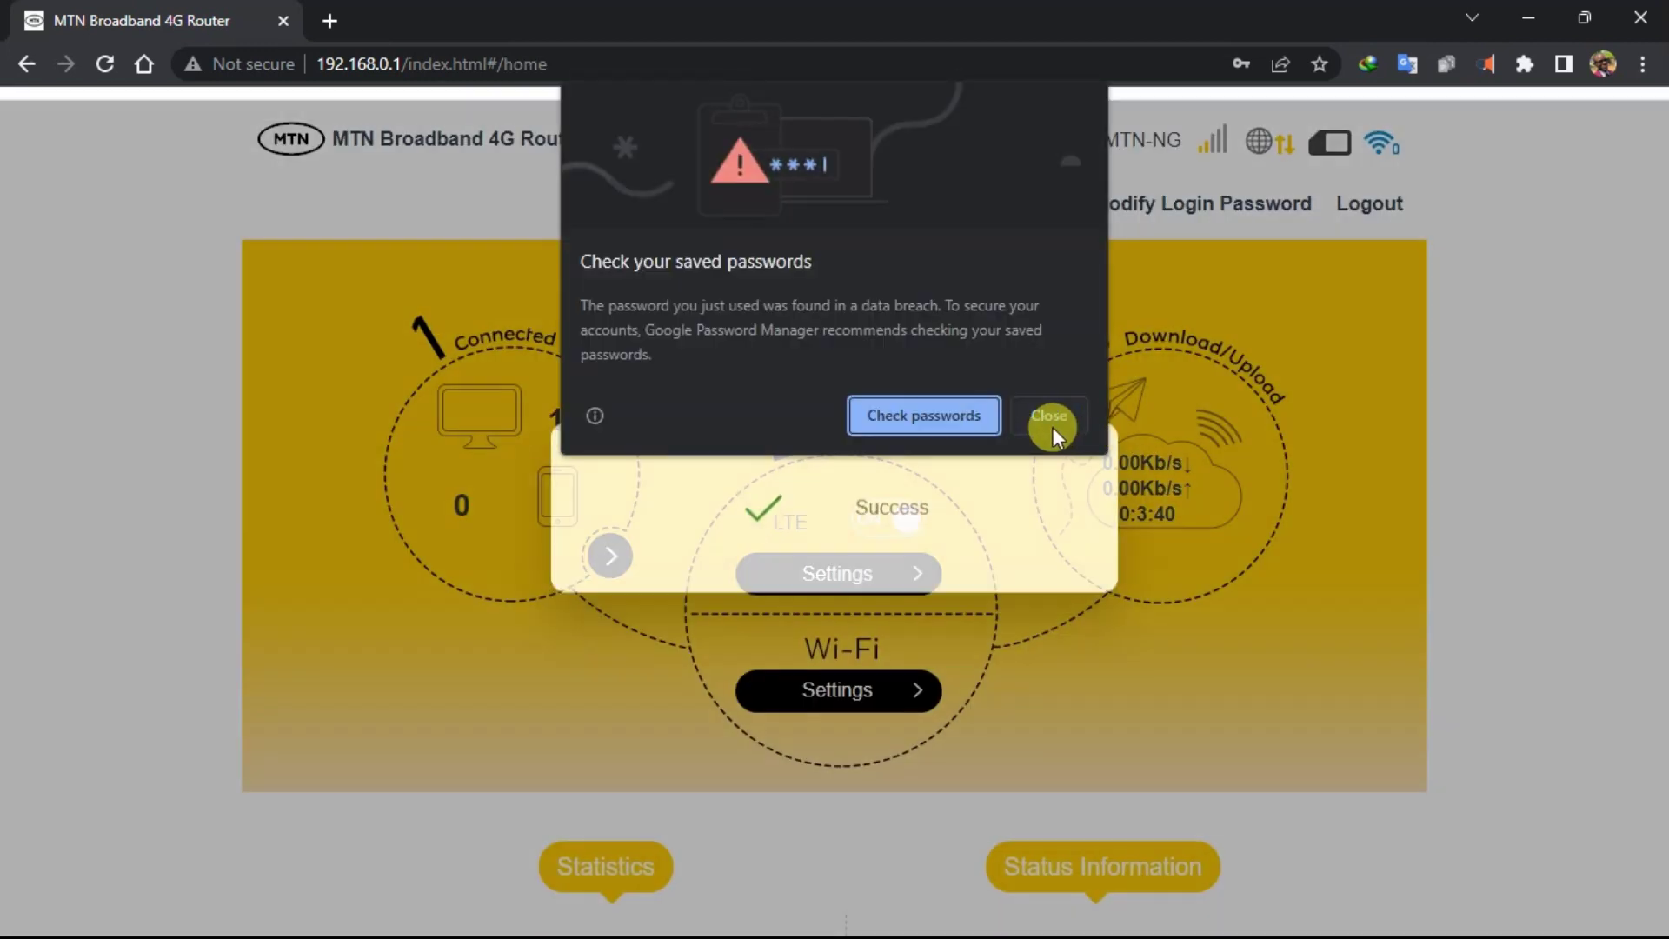
pyautogui.click(1052, 425)
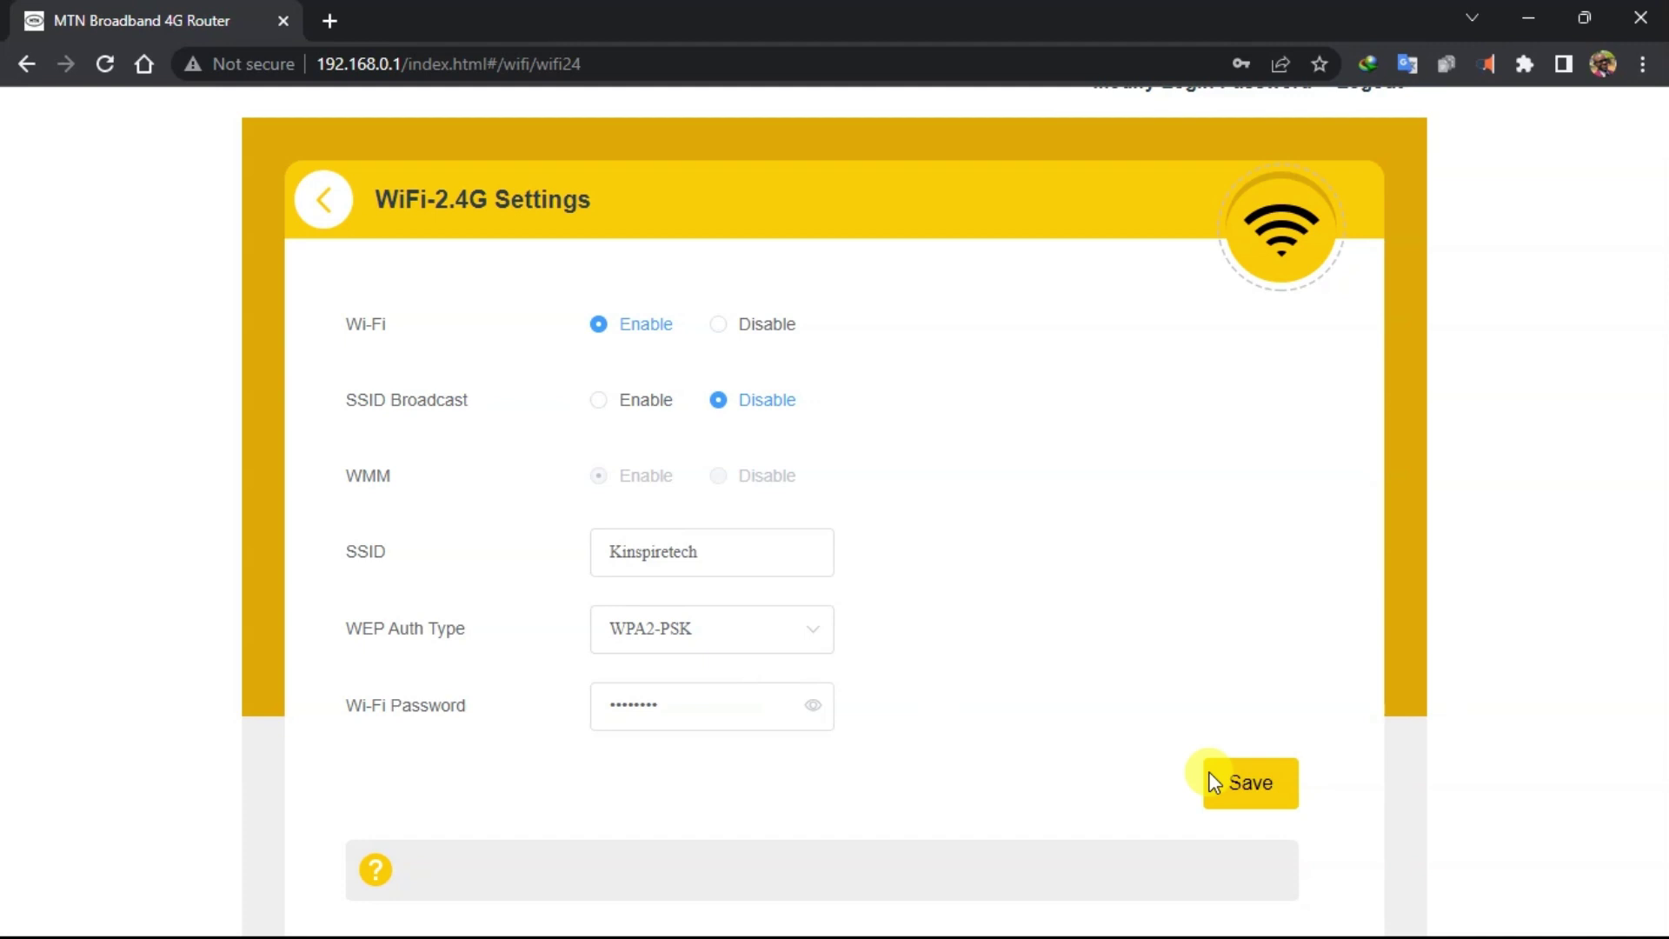
# Set SSID Broadcast to Enable on the WiFi-2.4G Settings page and save
pyautogui.click(631, 406)
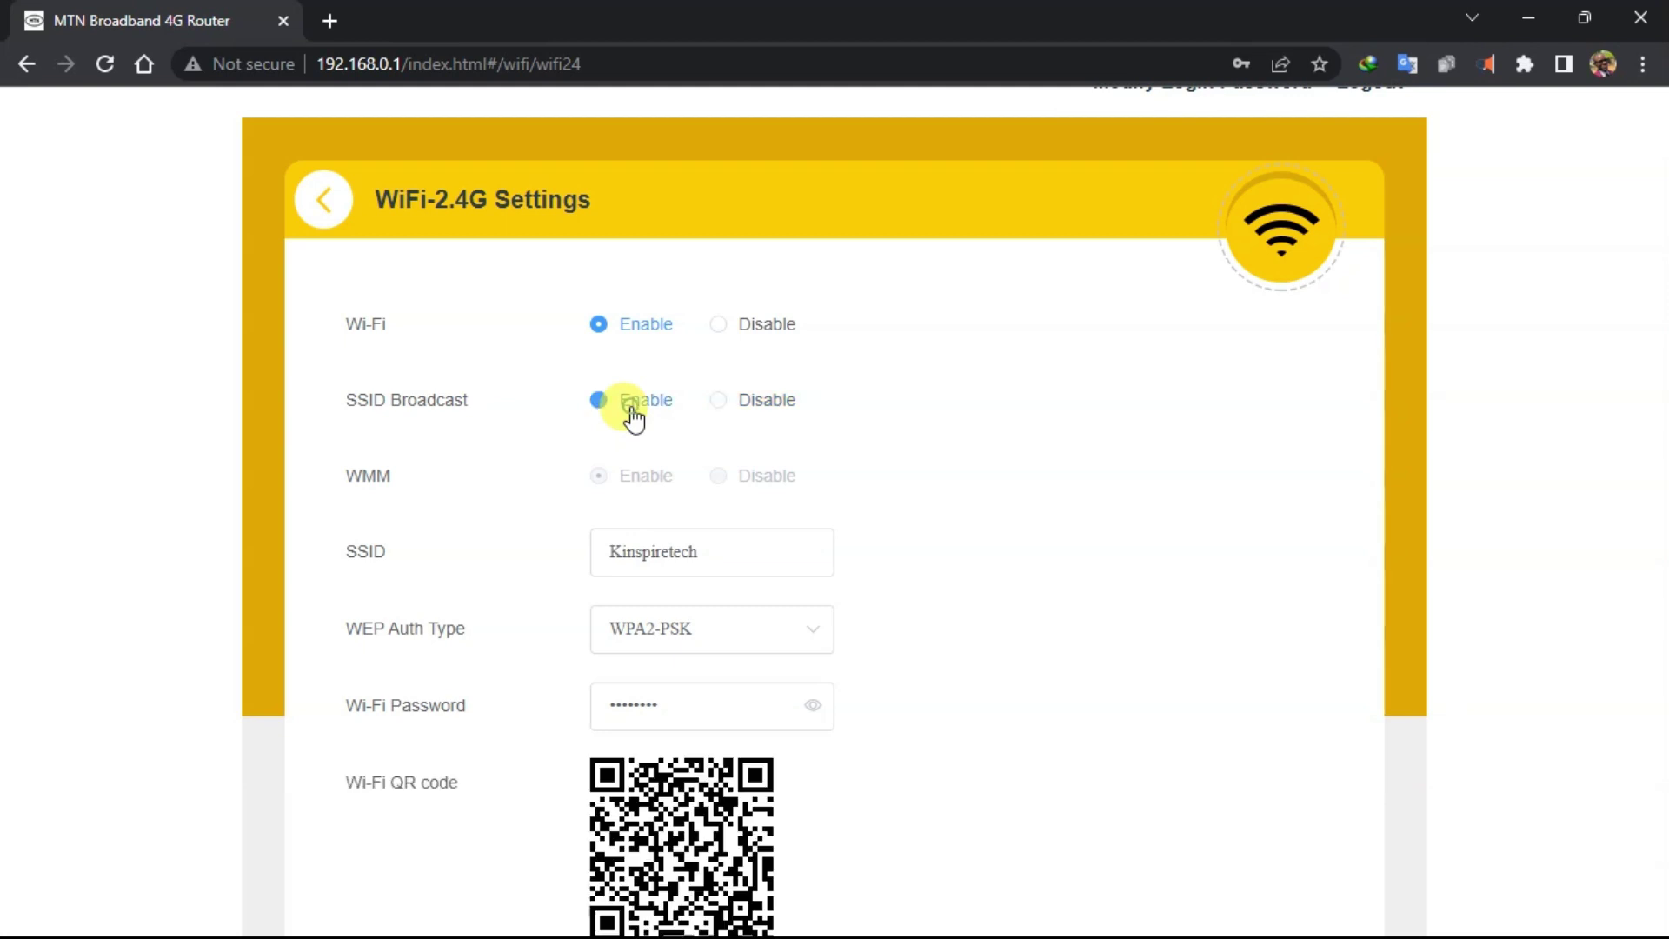
pyautogui.scroll(-3, 747, 640)
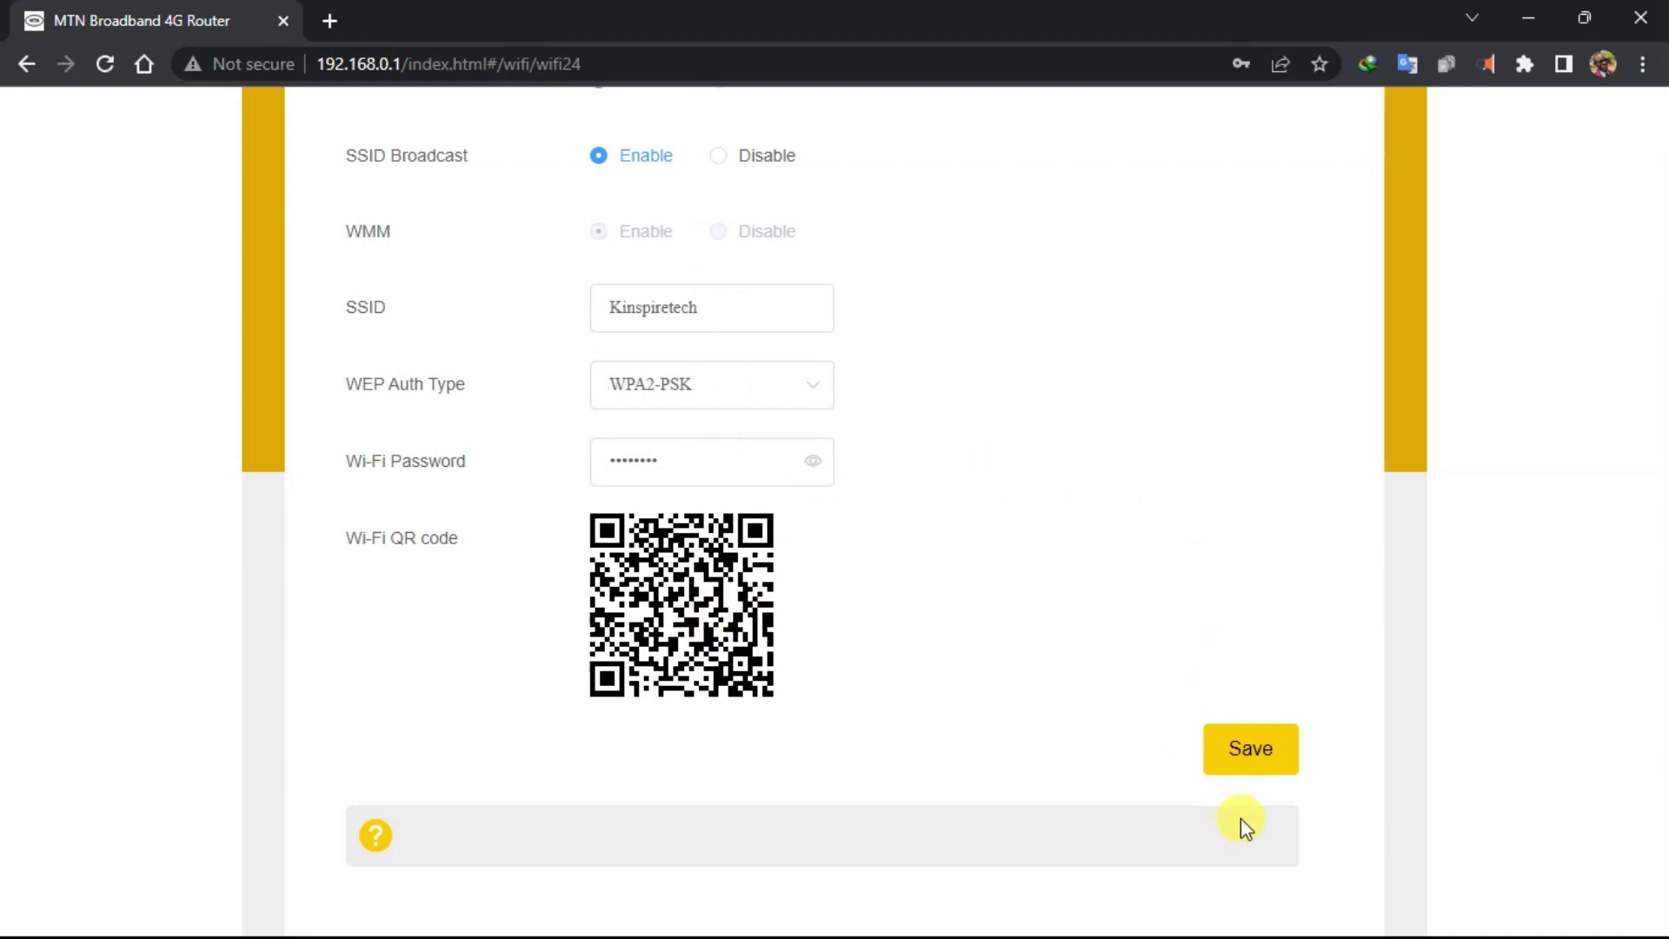
pyautogui.click(1245, 757)
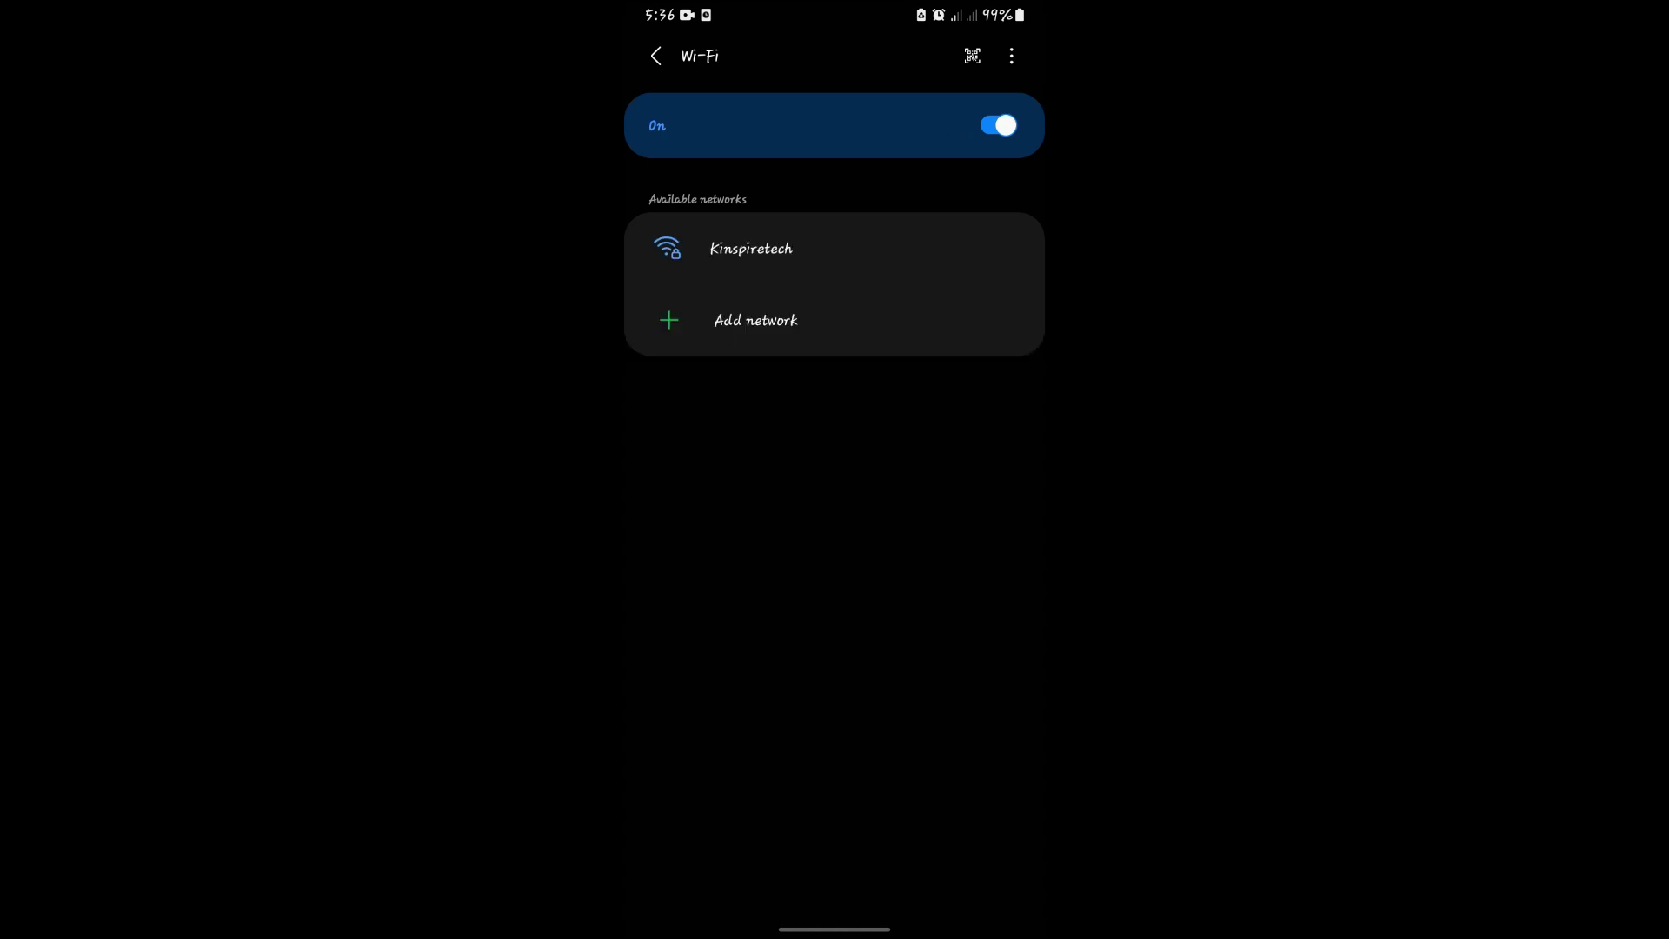
pyautogui.click(751, 249)
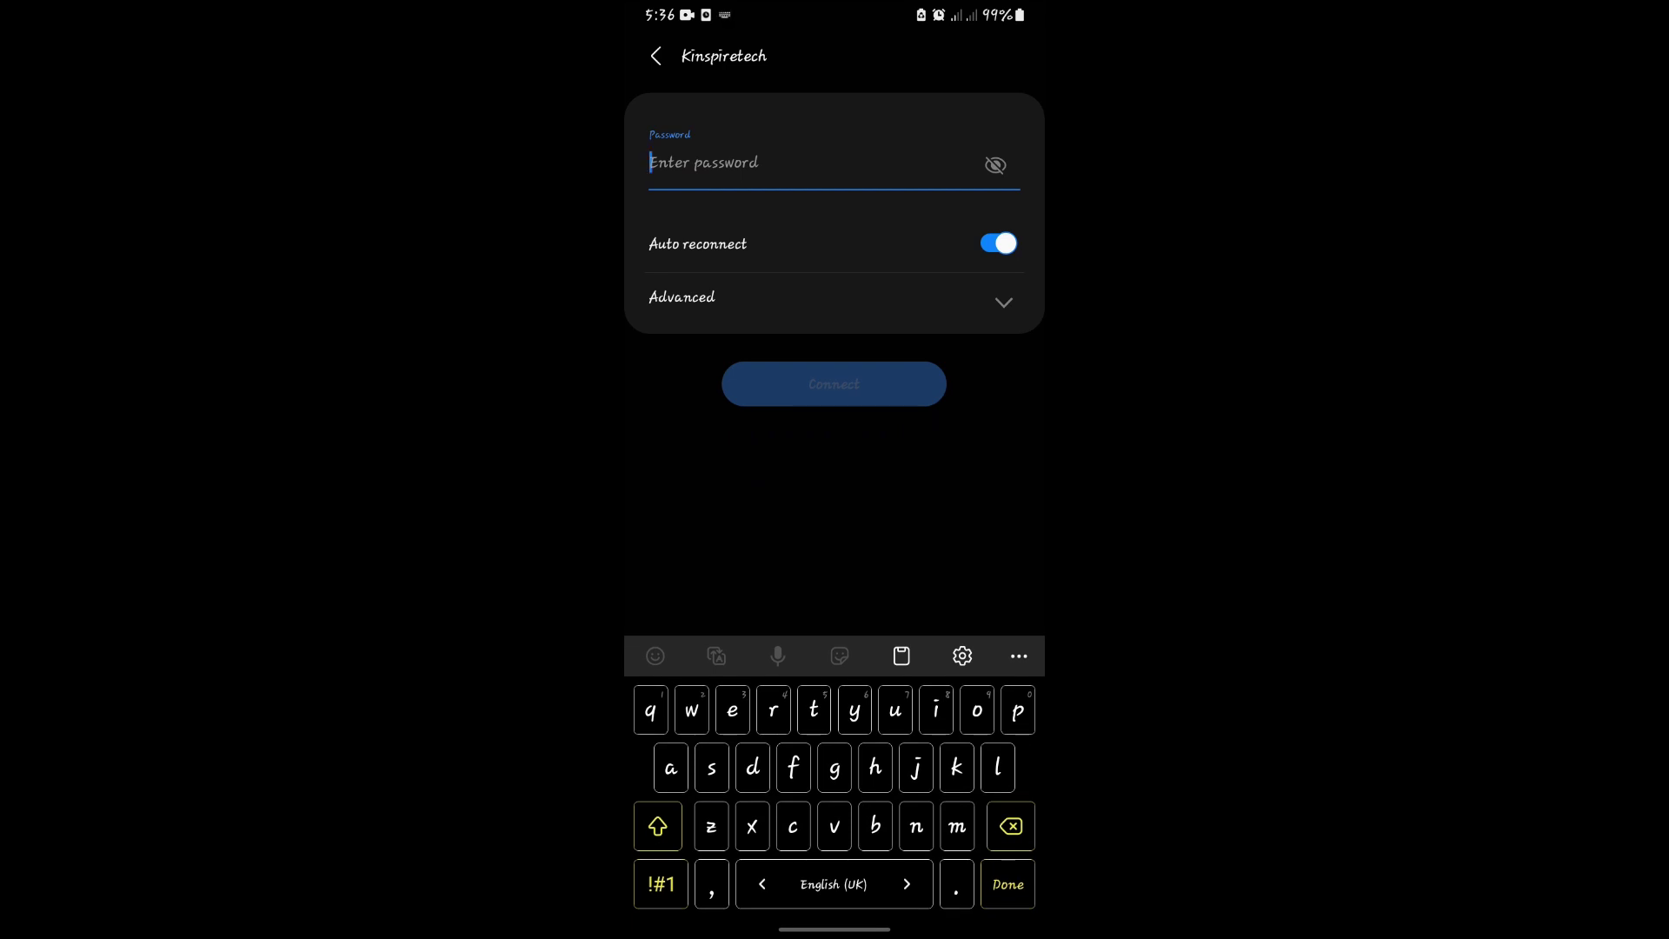
pyautogui.click(835, 300)
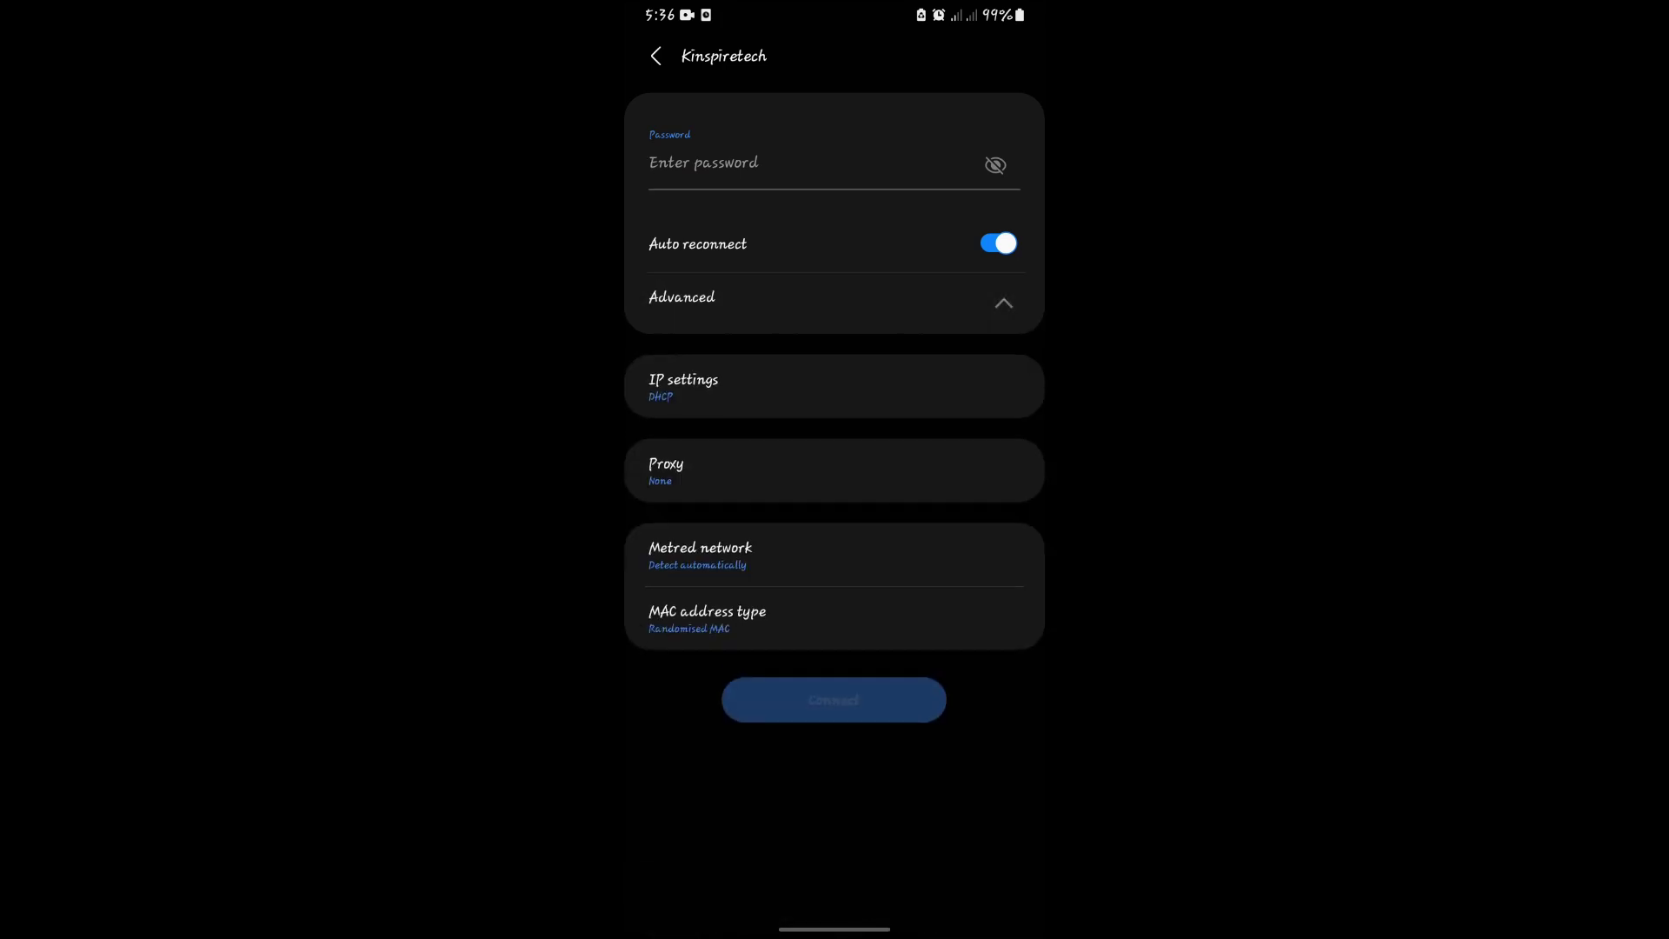
pyautogui.click(783, 162)
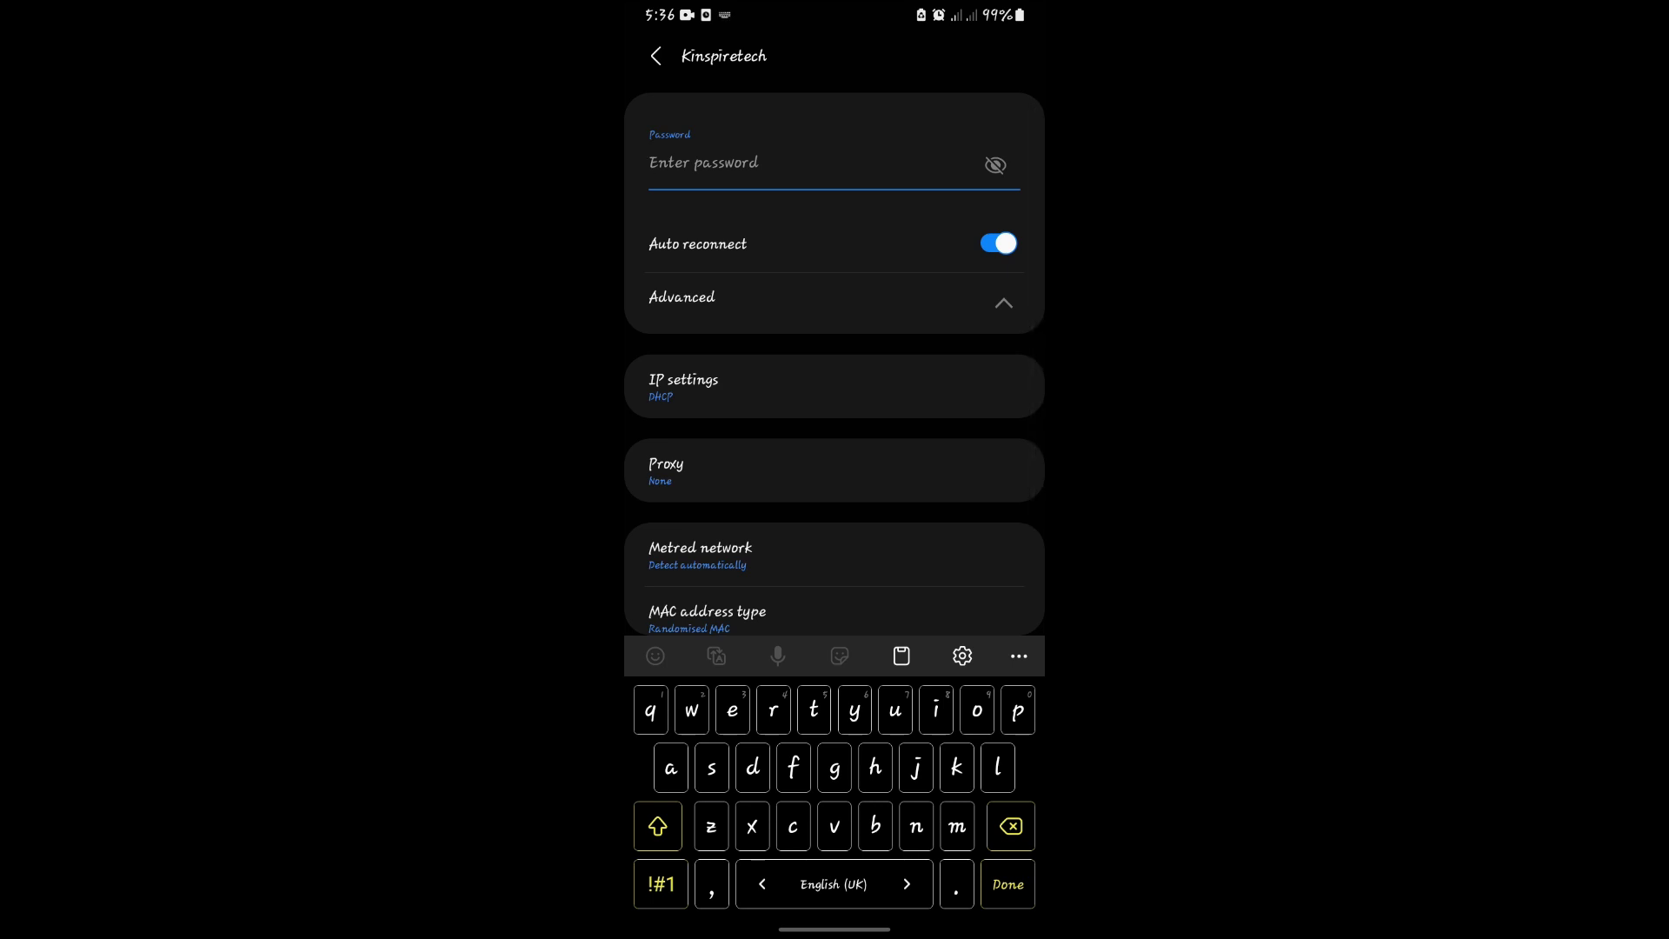
pyautogui.click(656, 55)
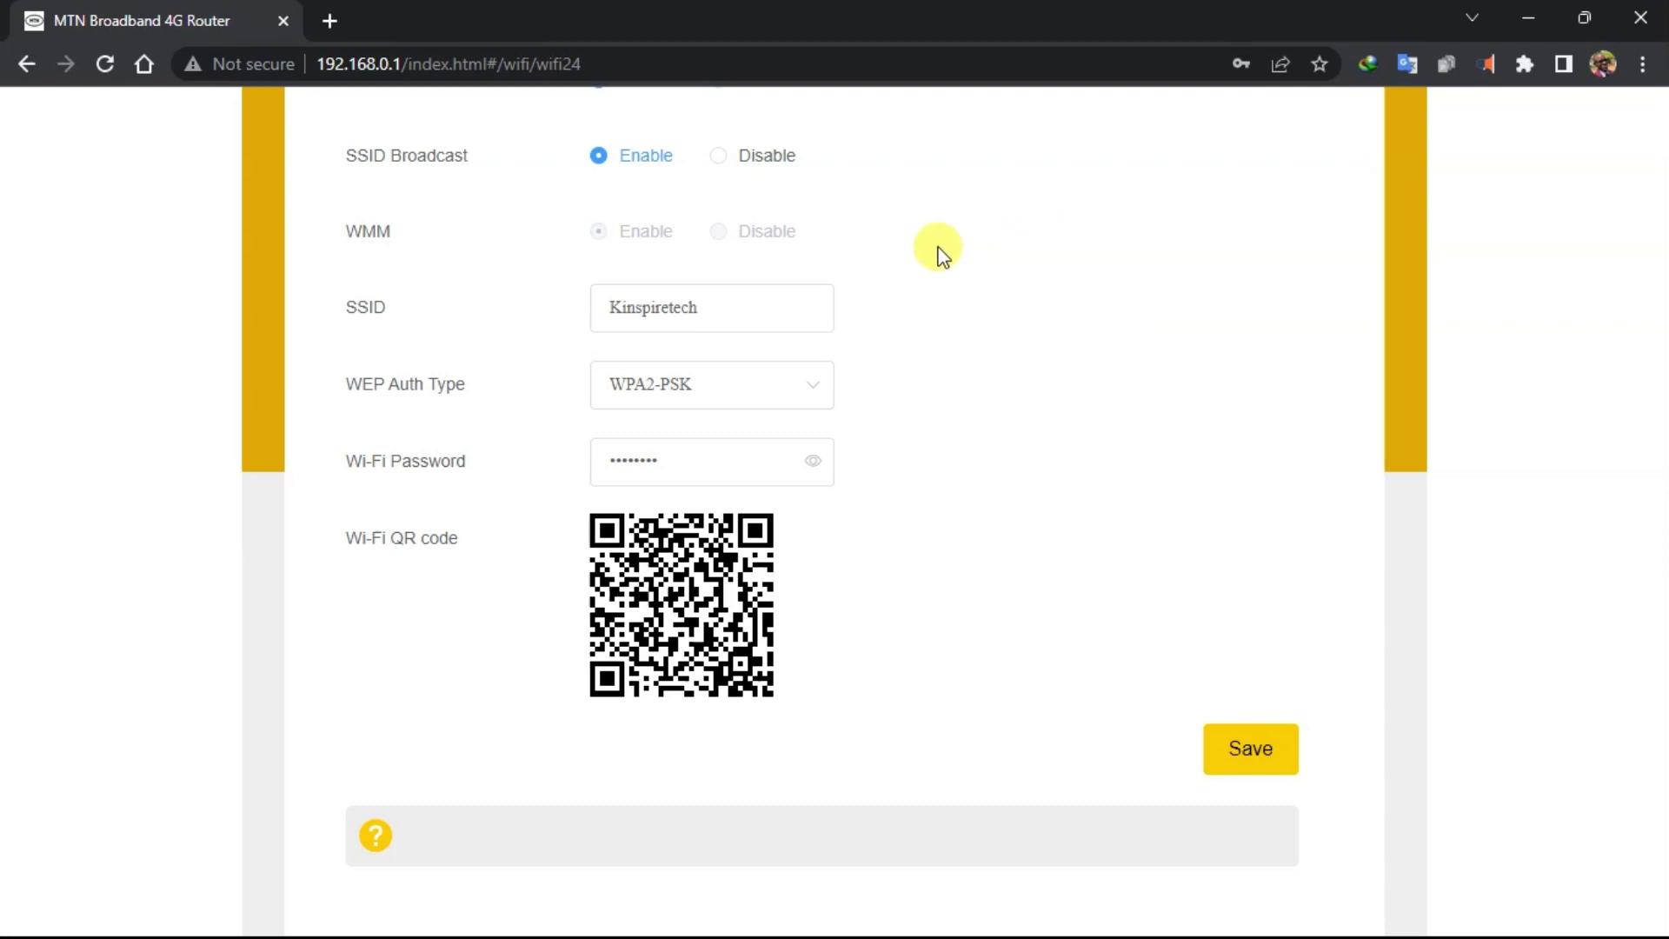
# Set SSID Broadcast to Disable on the WiFi-2.4G Settings page and save
pyautogui.scroll(2, 750, 178)
pyautogui.click(779, 287)
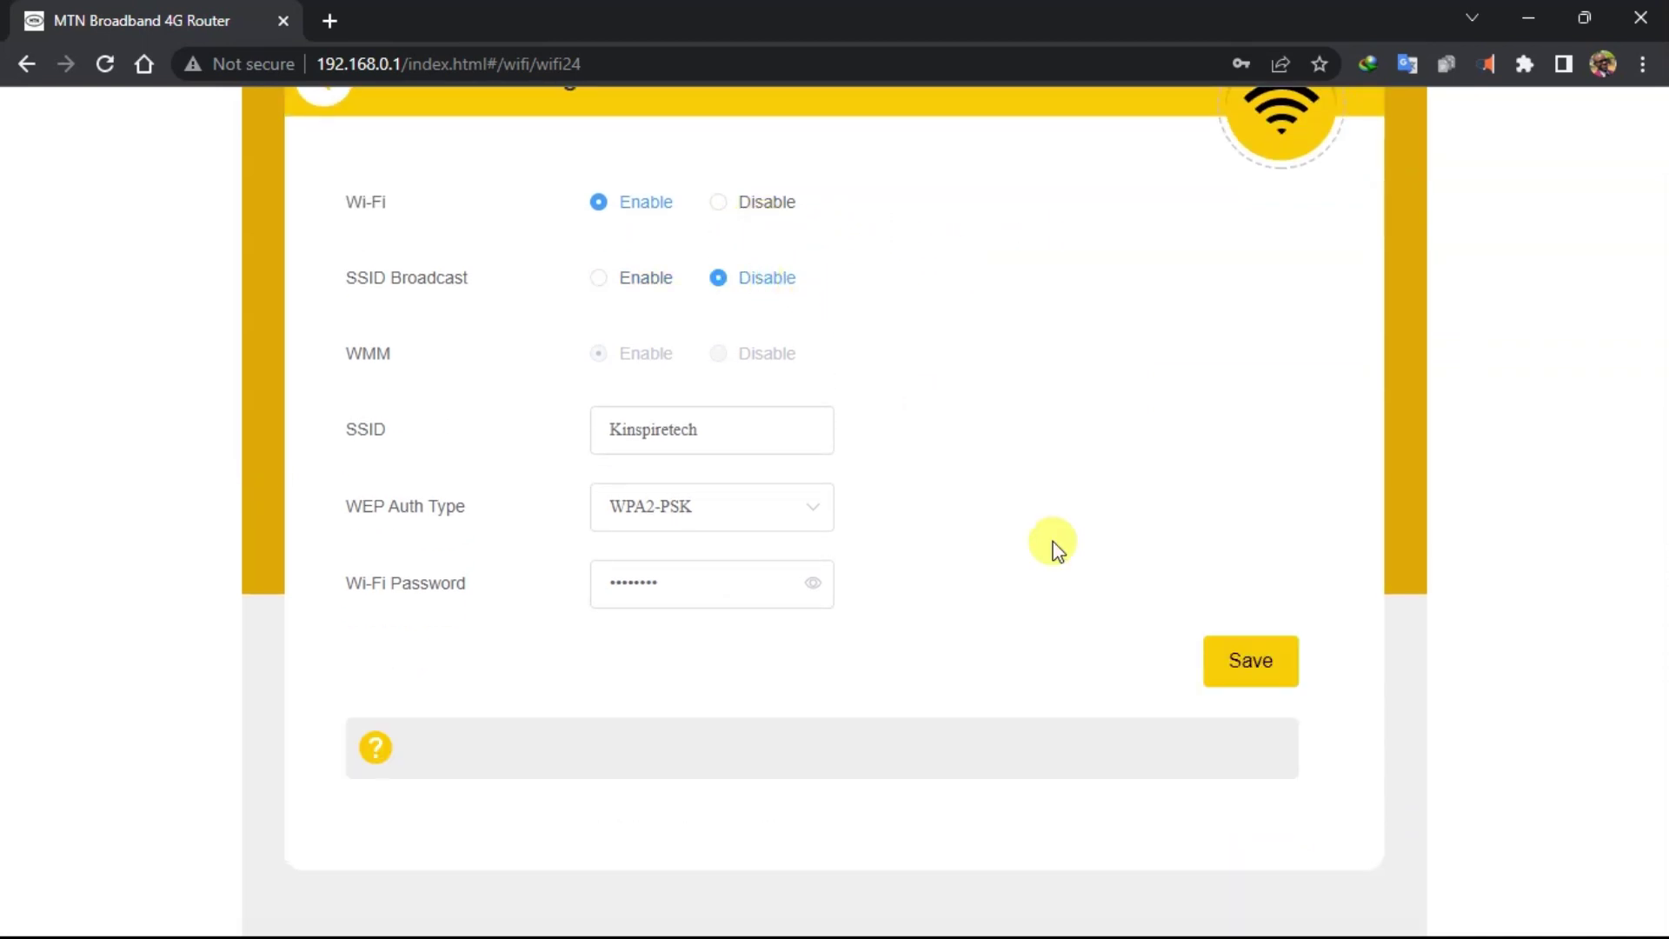
pyautogui.click(1238, 670)
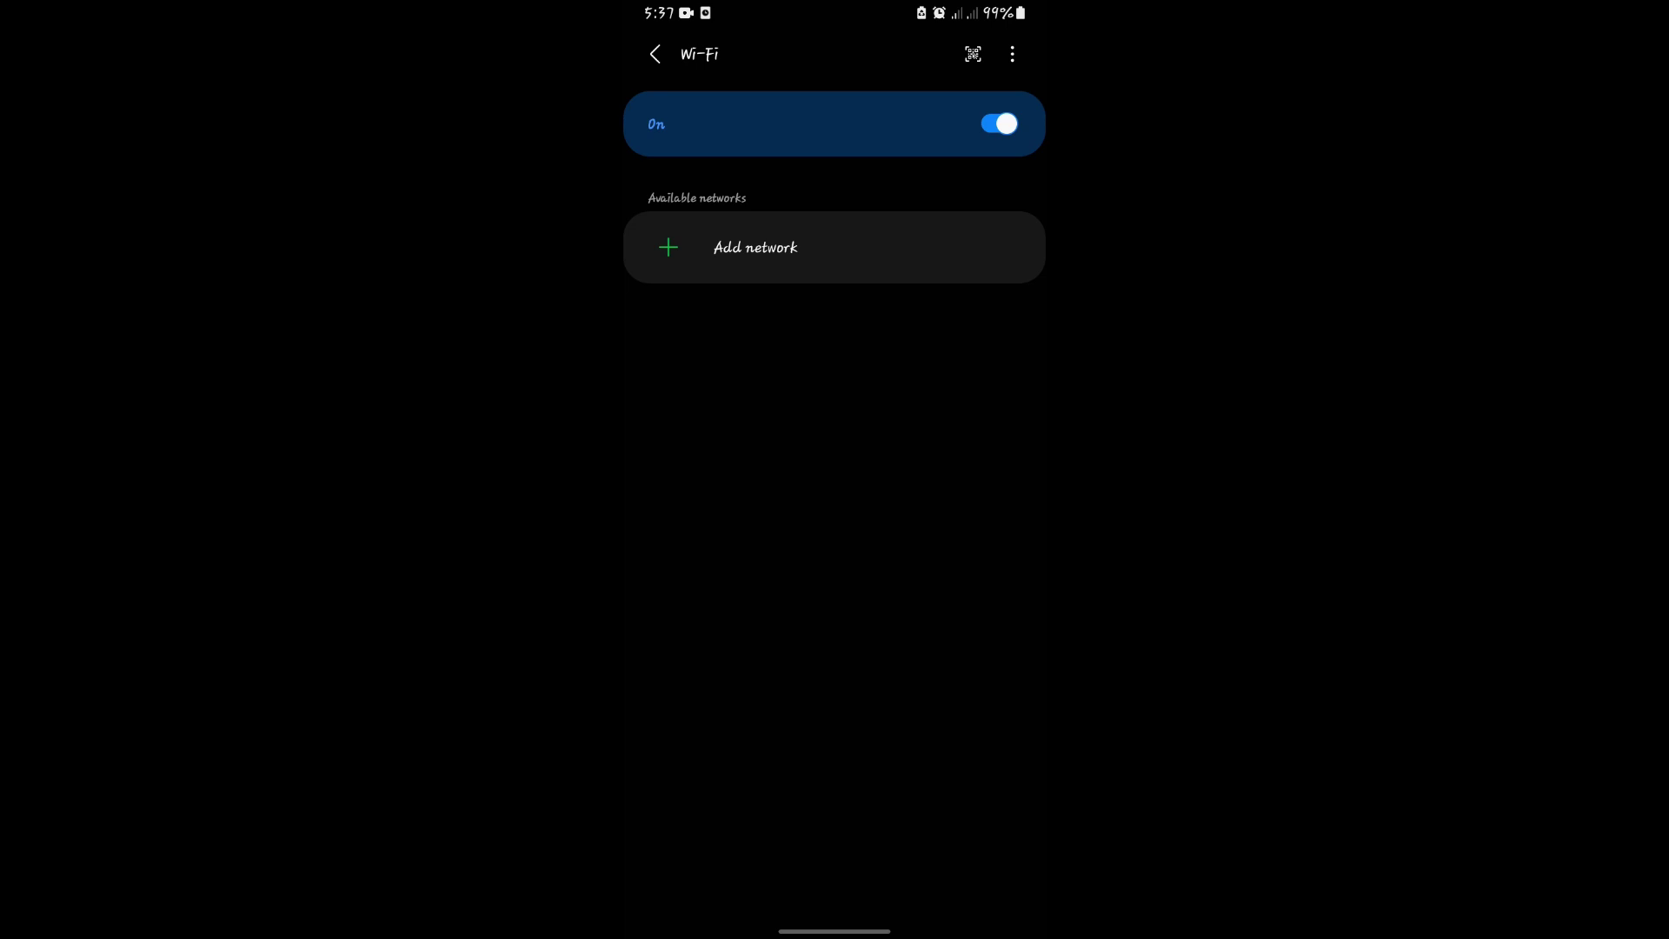
pyautogui.click(1012, 54)
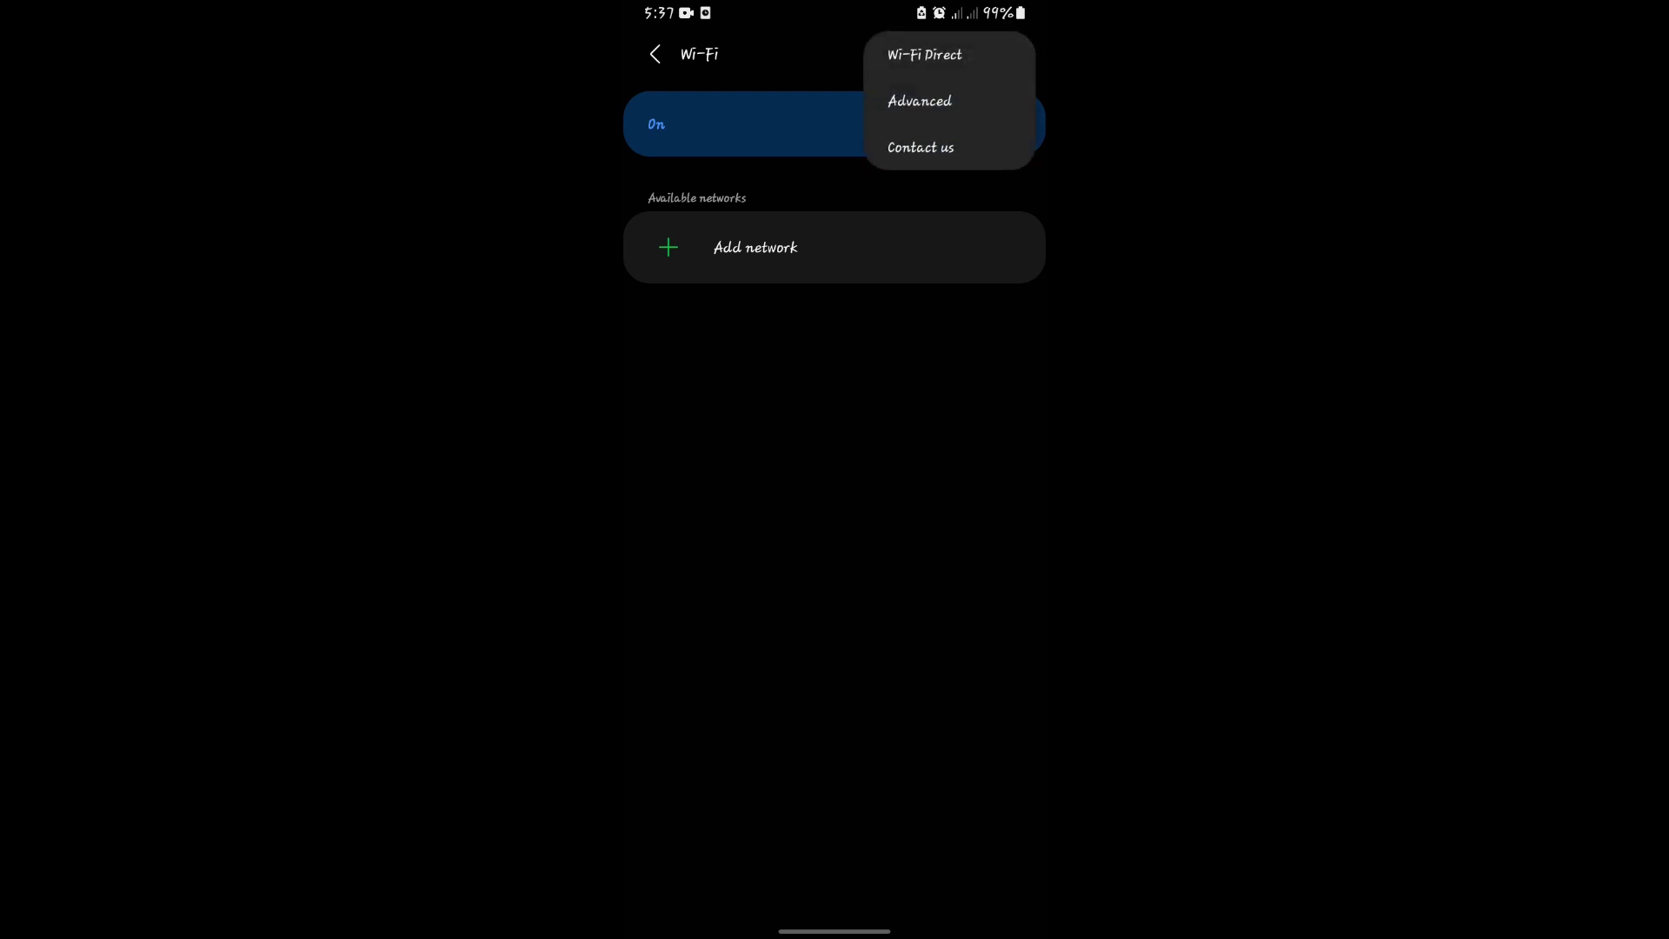
pyautogui.click(924, 54)
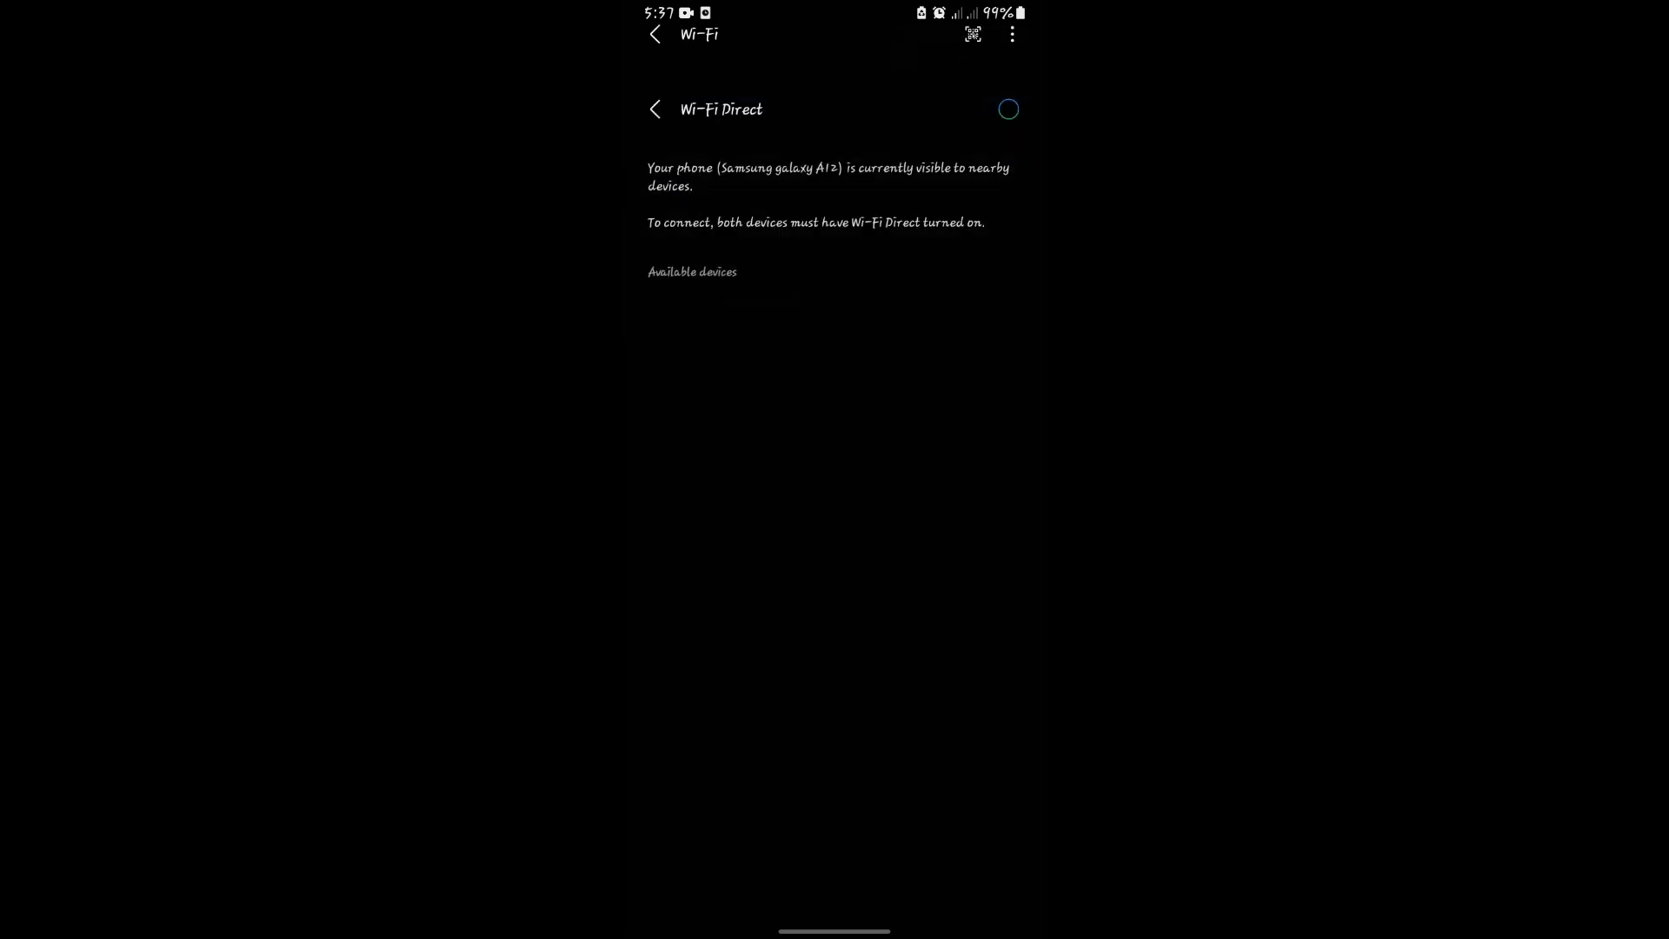
pyautogui.click(655, 54)
pyautogui.click(861, 247)
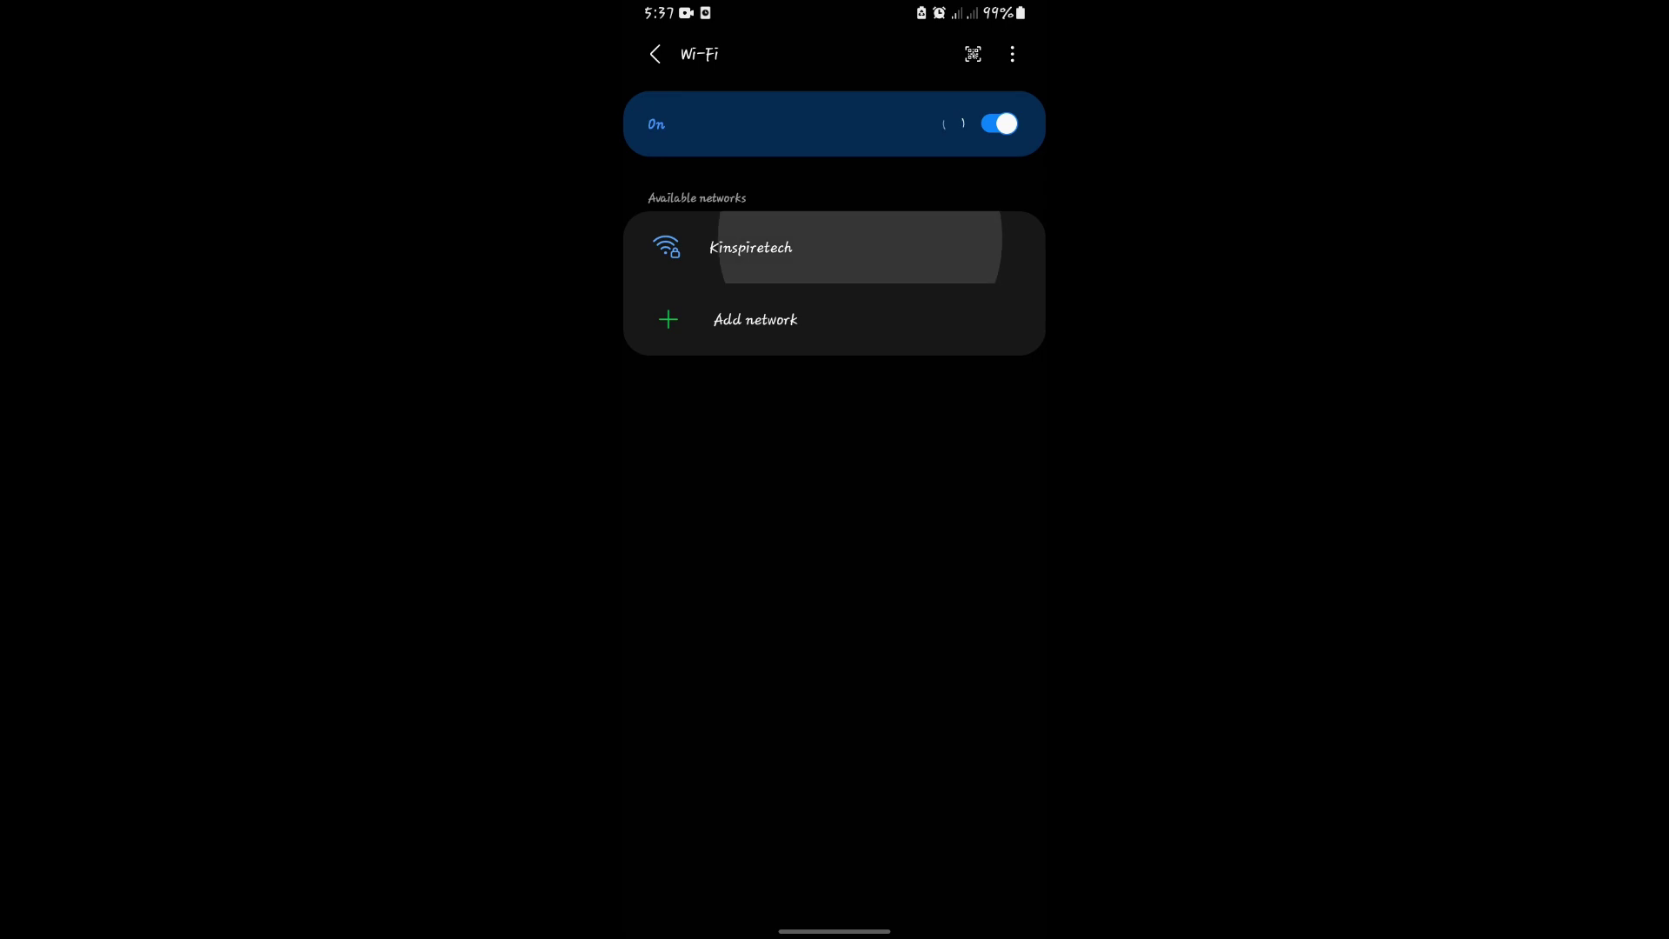
pyautogui.click(655, 54)
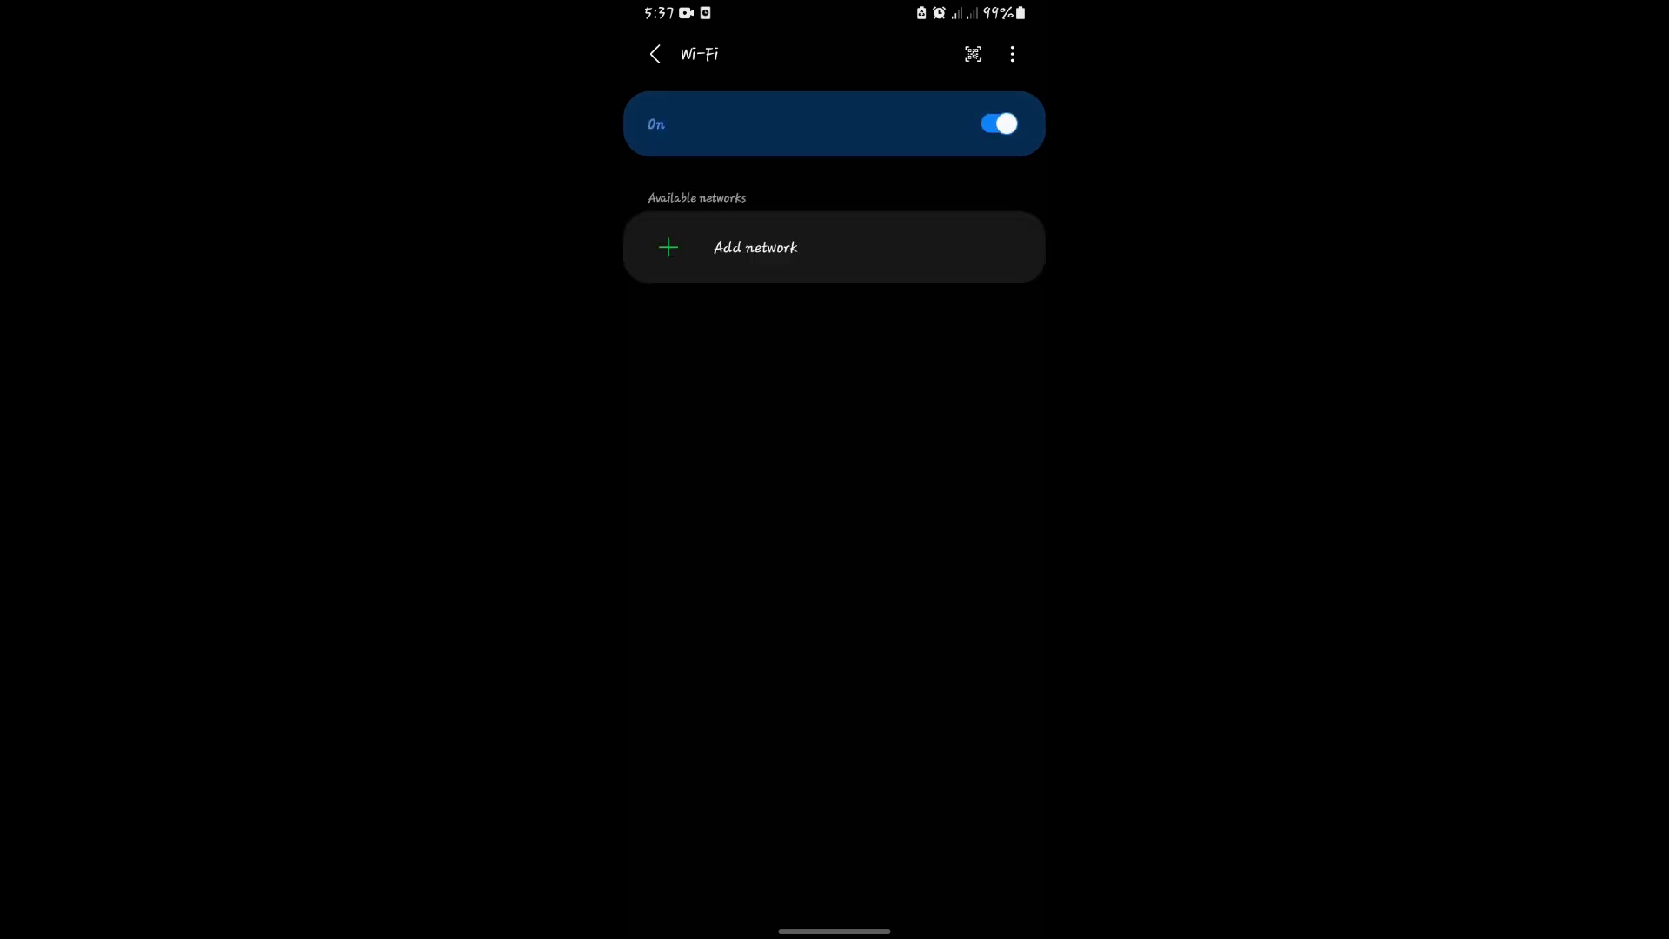
pyautogui.click(1012, 54)
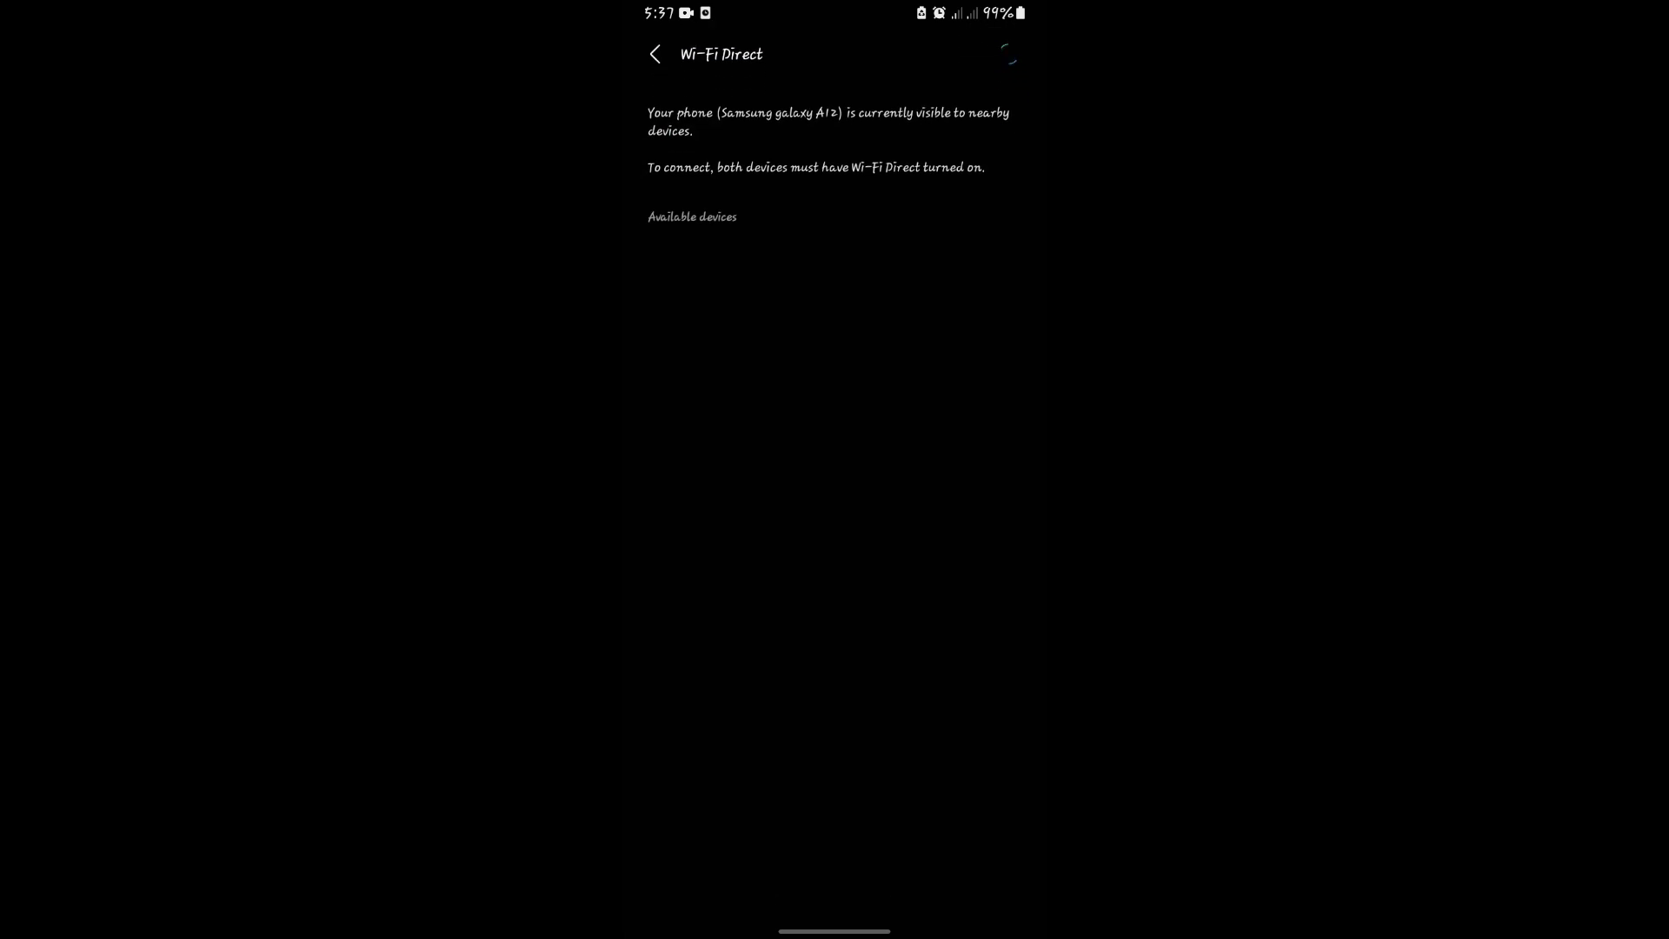
pyautogui.click(654, 54)
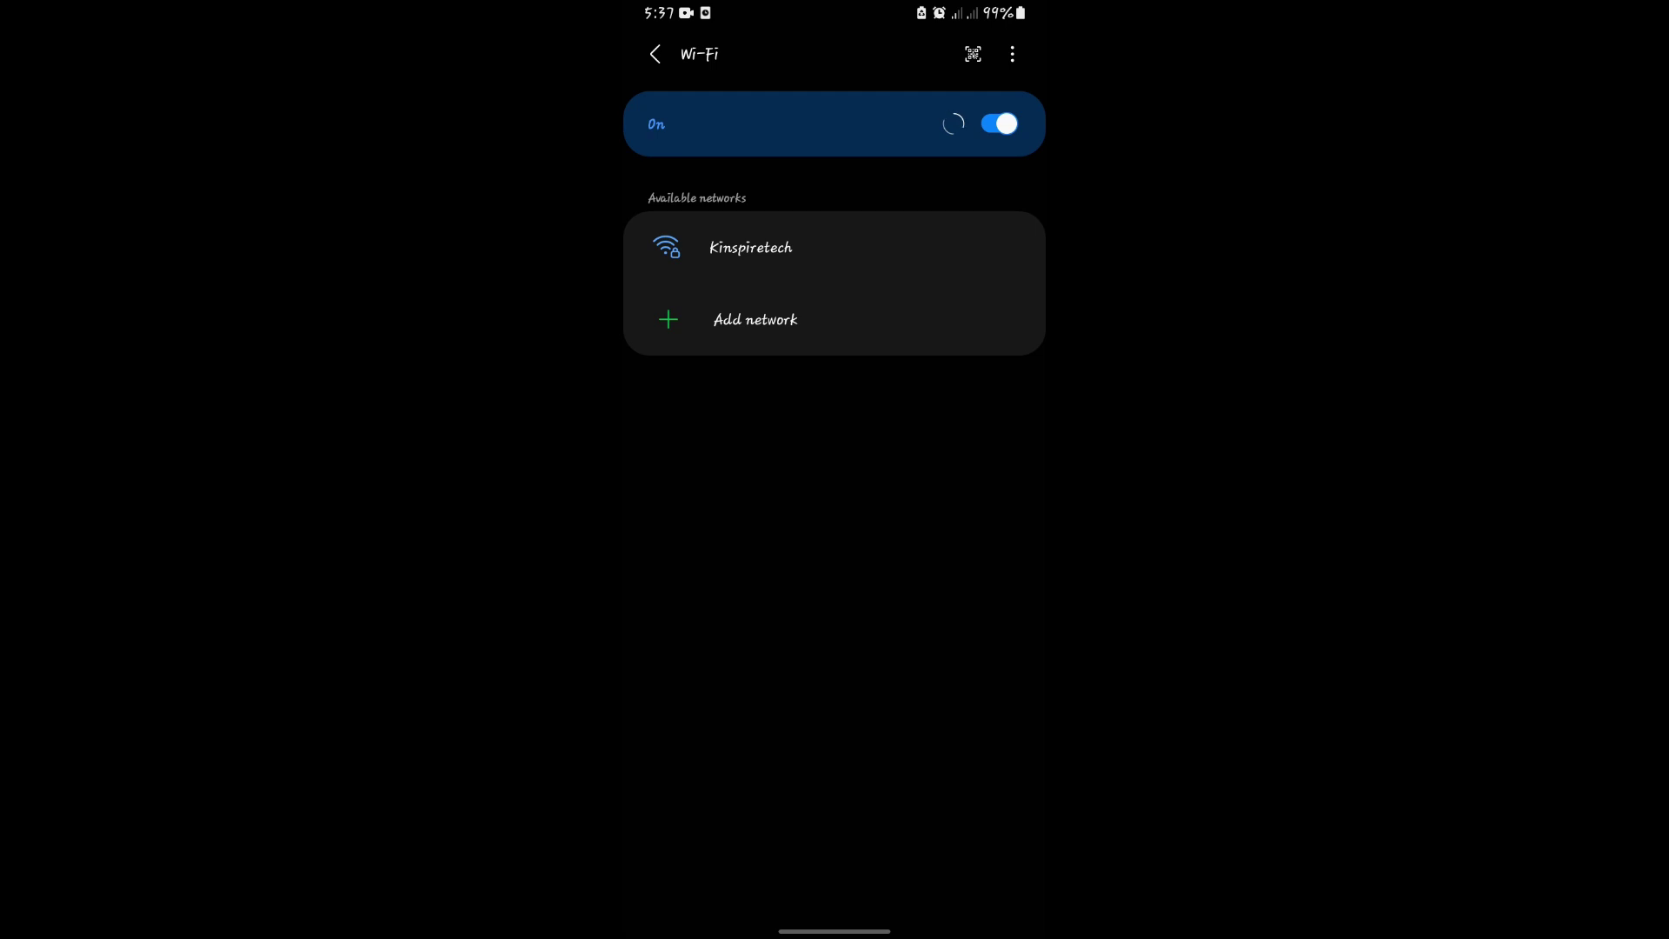
pyautogui.click(754, 247)
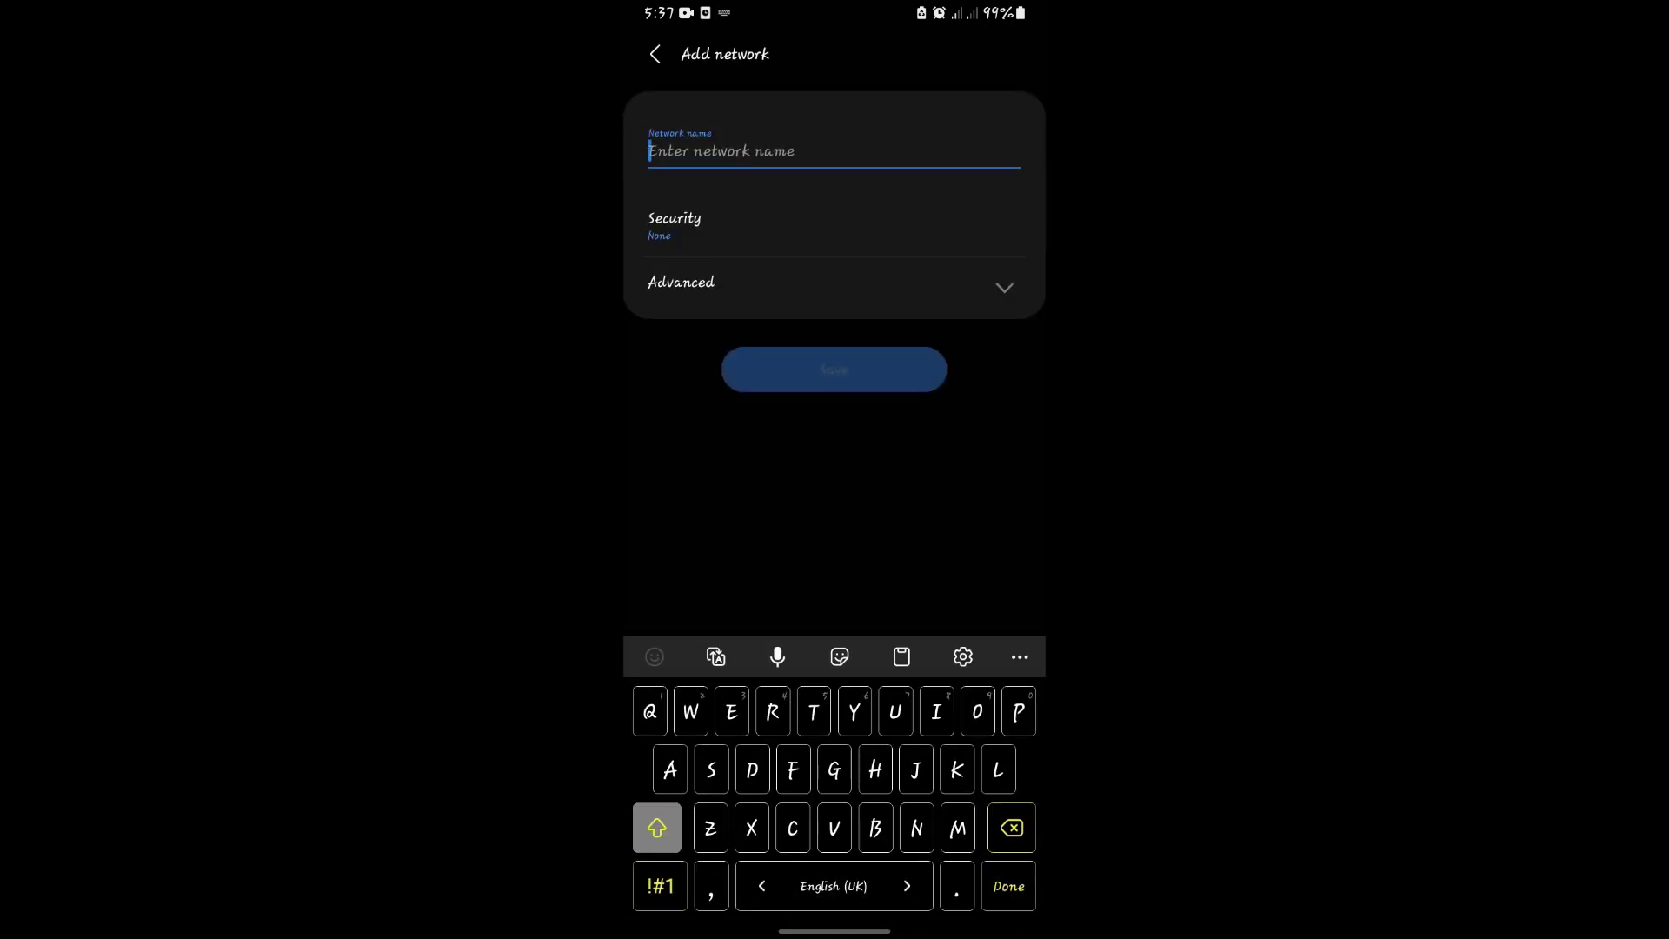
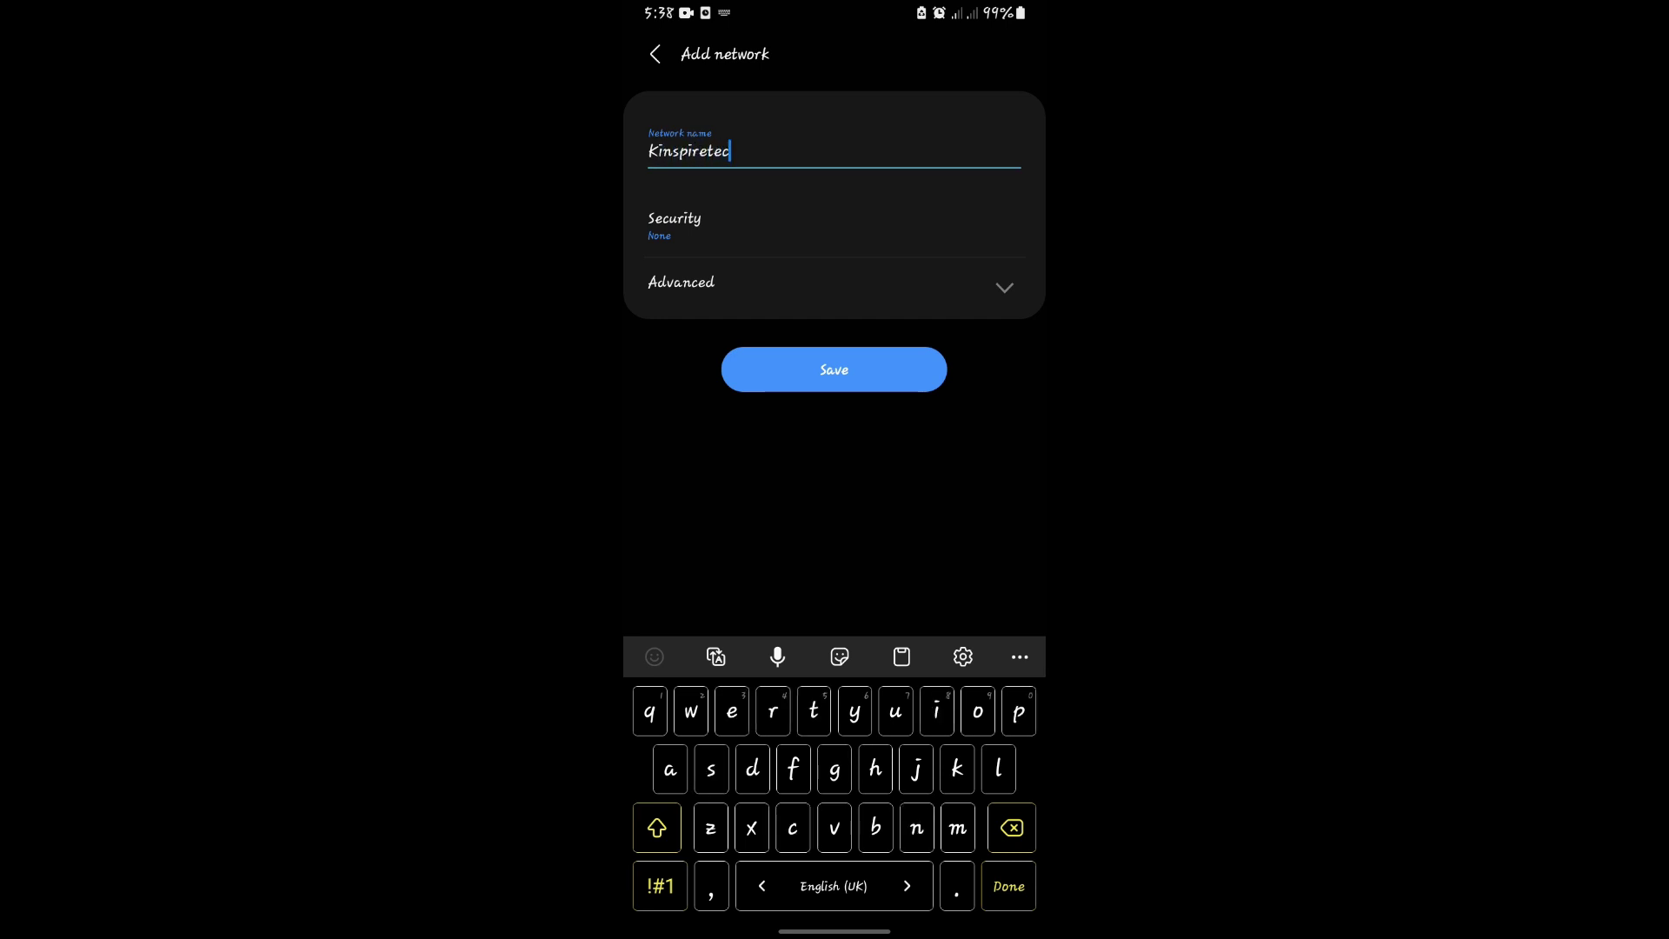
pyautogui.click(674, 225)
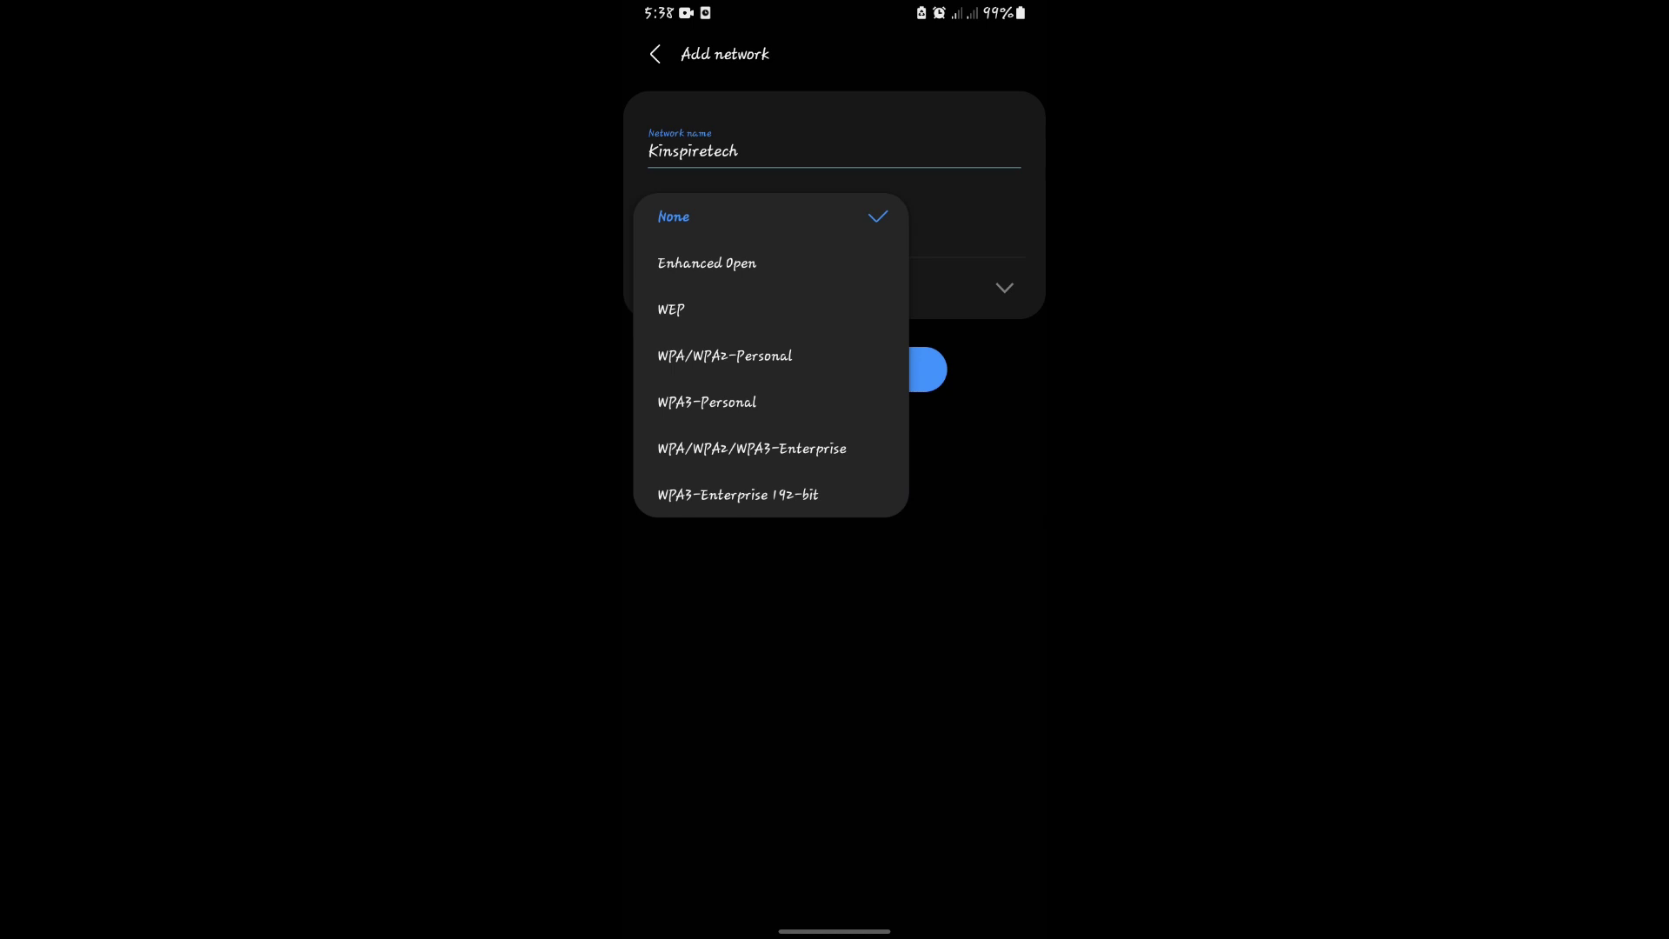
pyautogui.click(724, 355)
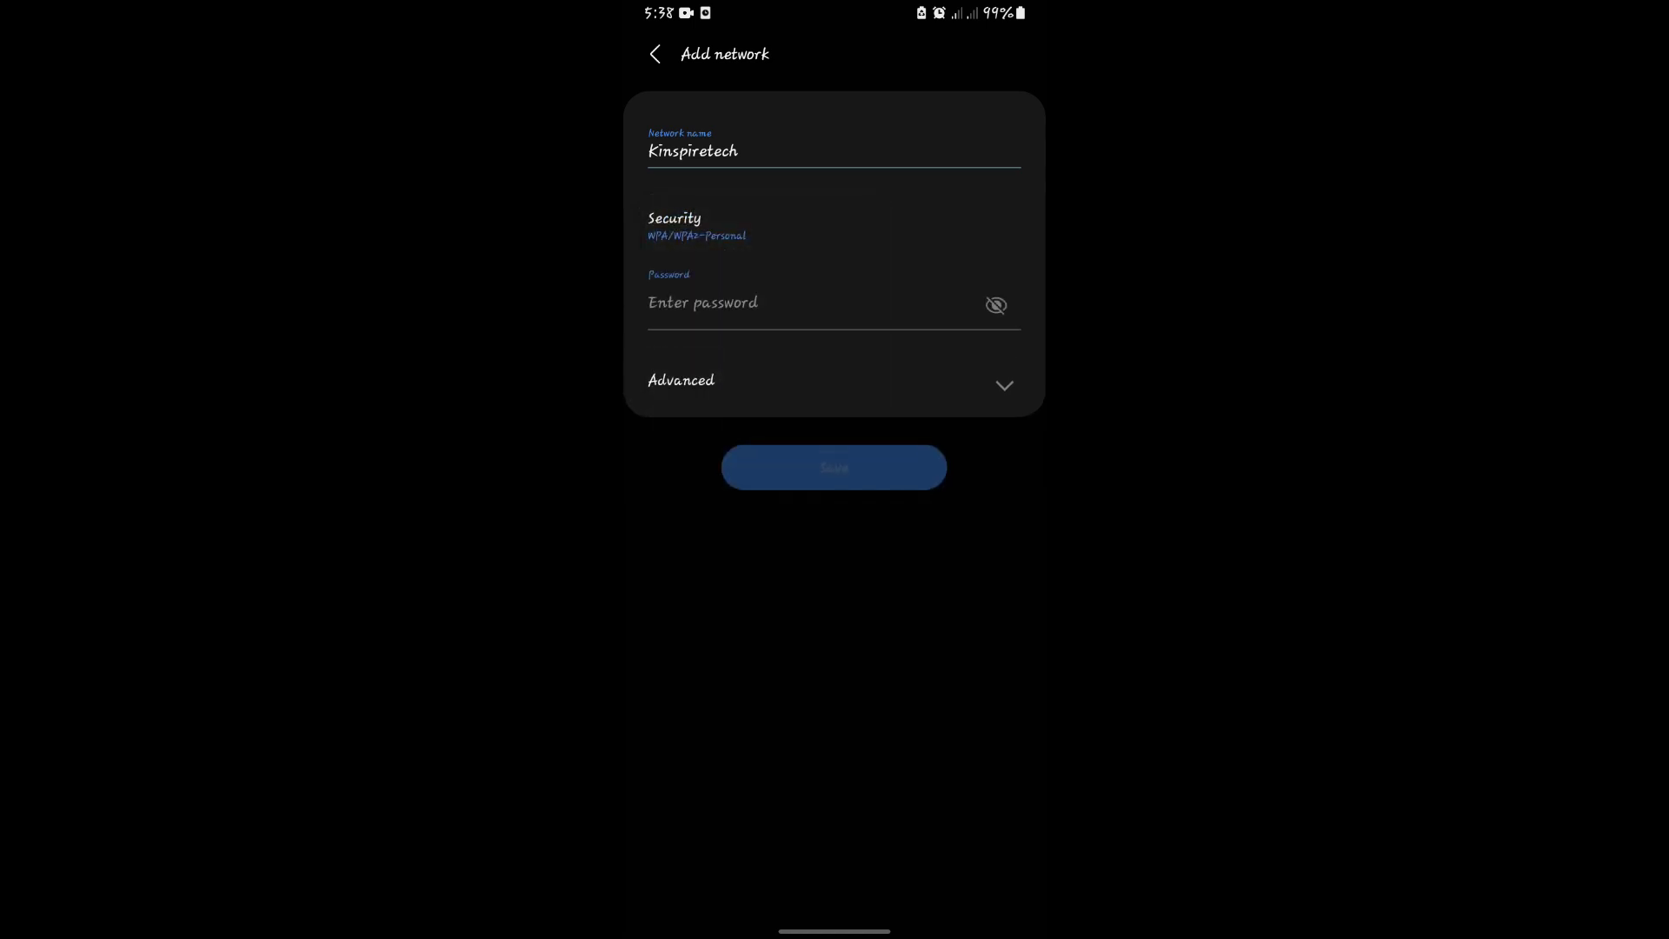
pyautogui.click(702, 302)
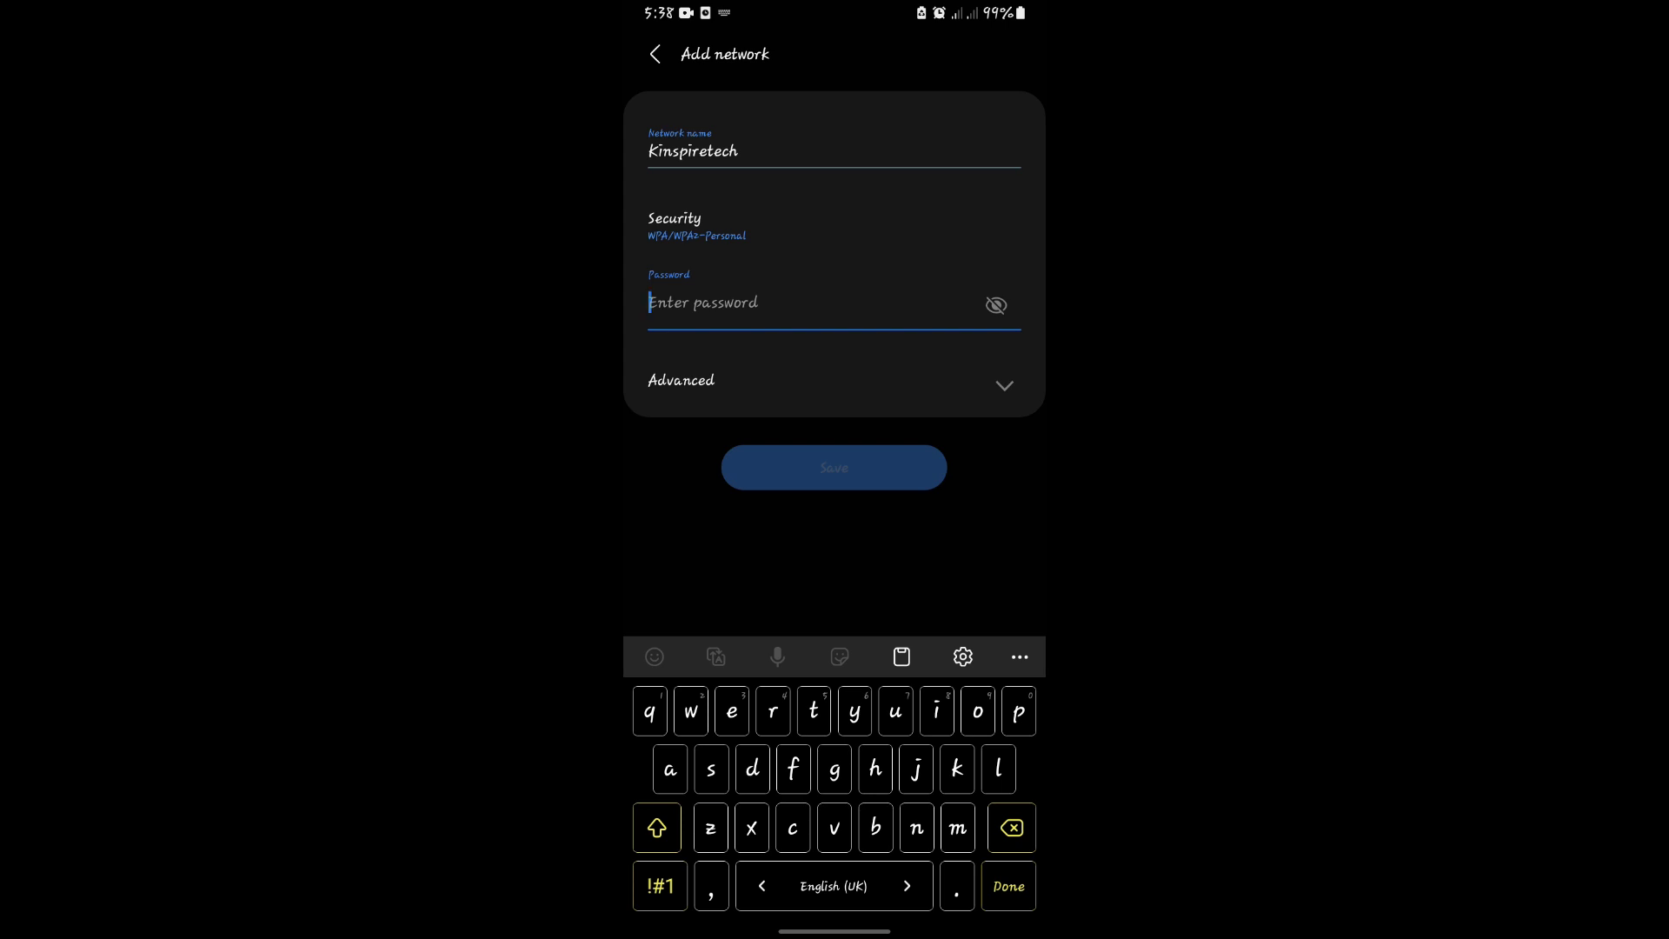
pyautogui.click(660, 886)
pyautogui.write('11111')
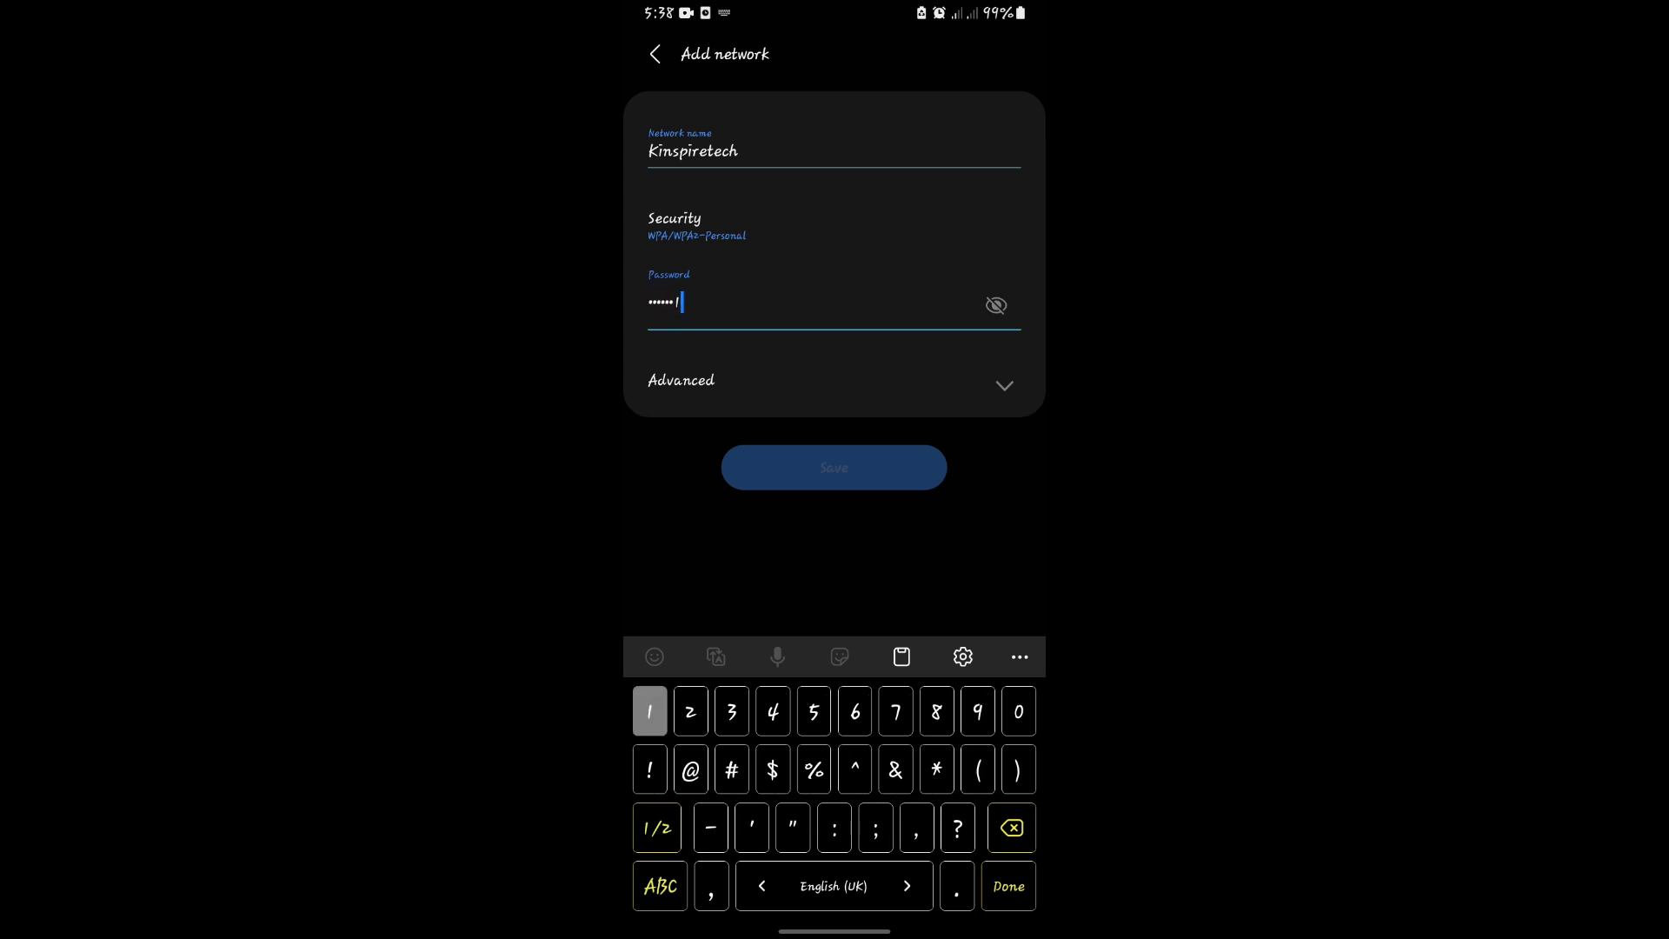
pyautogui.write('111')
pyautogui.click(833, 468)
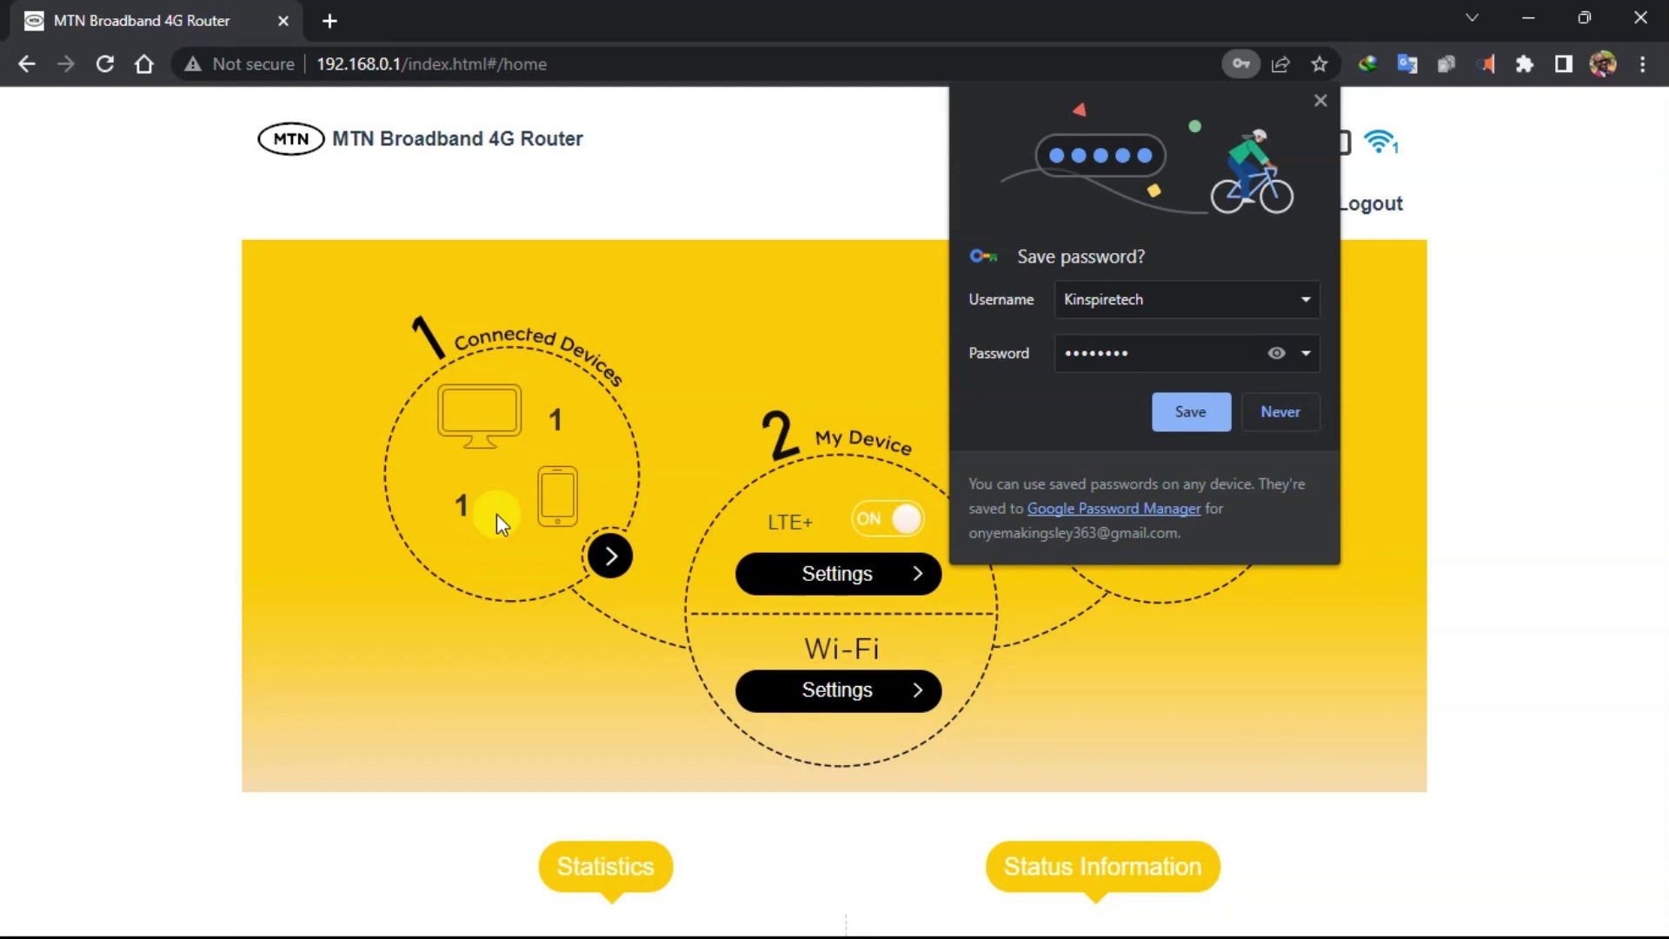
# Open WiFi-2.4G Advance Settings to confirm Max Station is 2, dismissing the save-password bubble
pyautogui.click(906, 730)
pyautogui.click(728, 515)
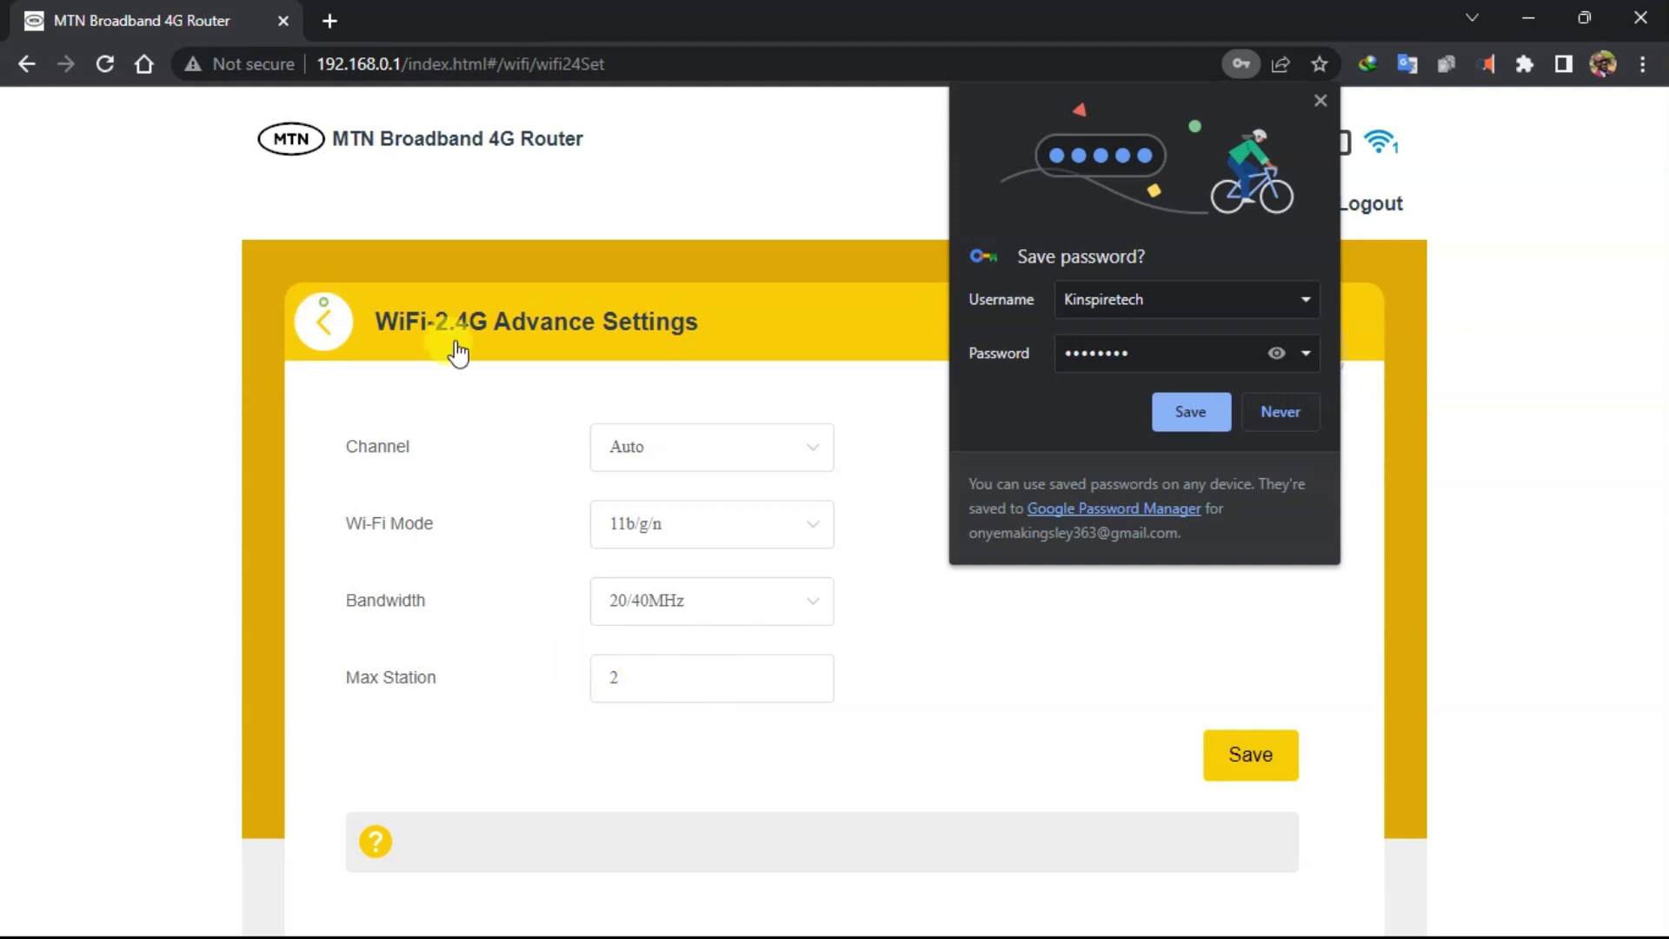
pyautogui.click(1313, 111)
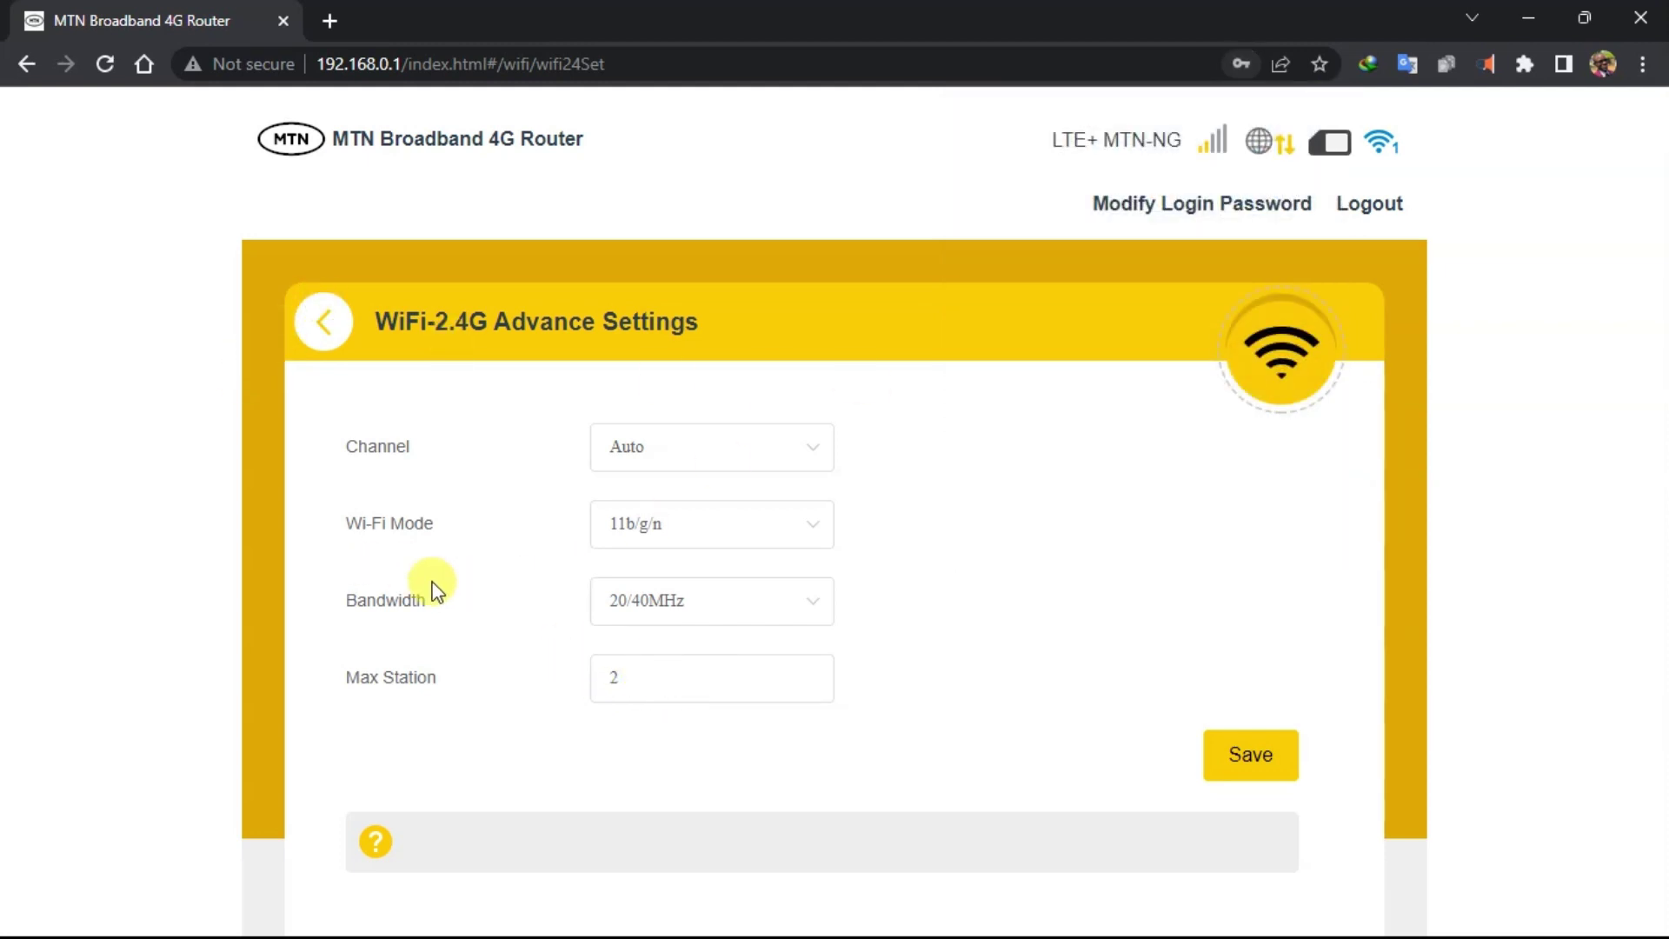
# Return to the WiFi settings list and set SSID Broadcast to Disable on WiFi-2.4G Settings
pyautogui.click(335, 313)
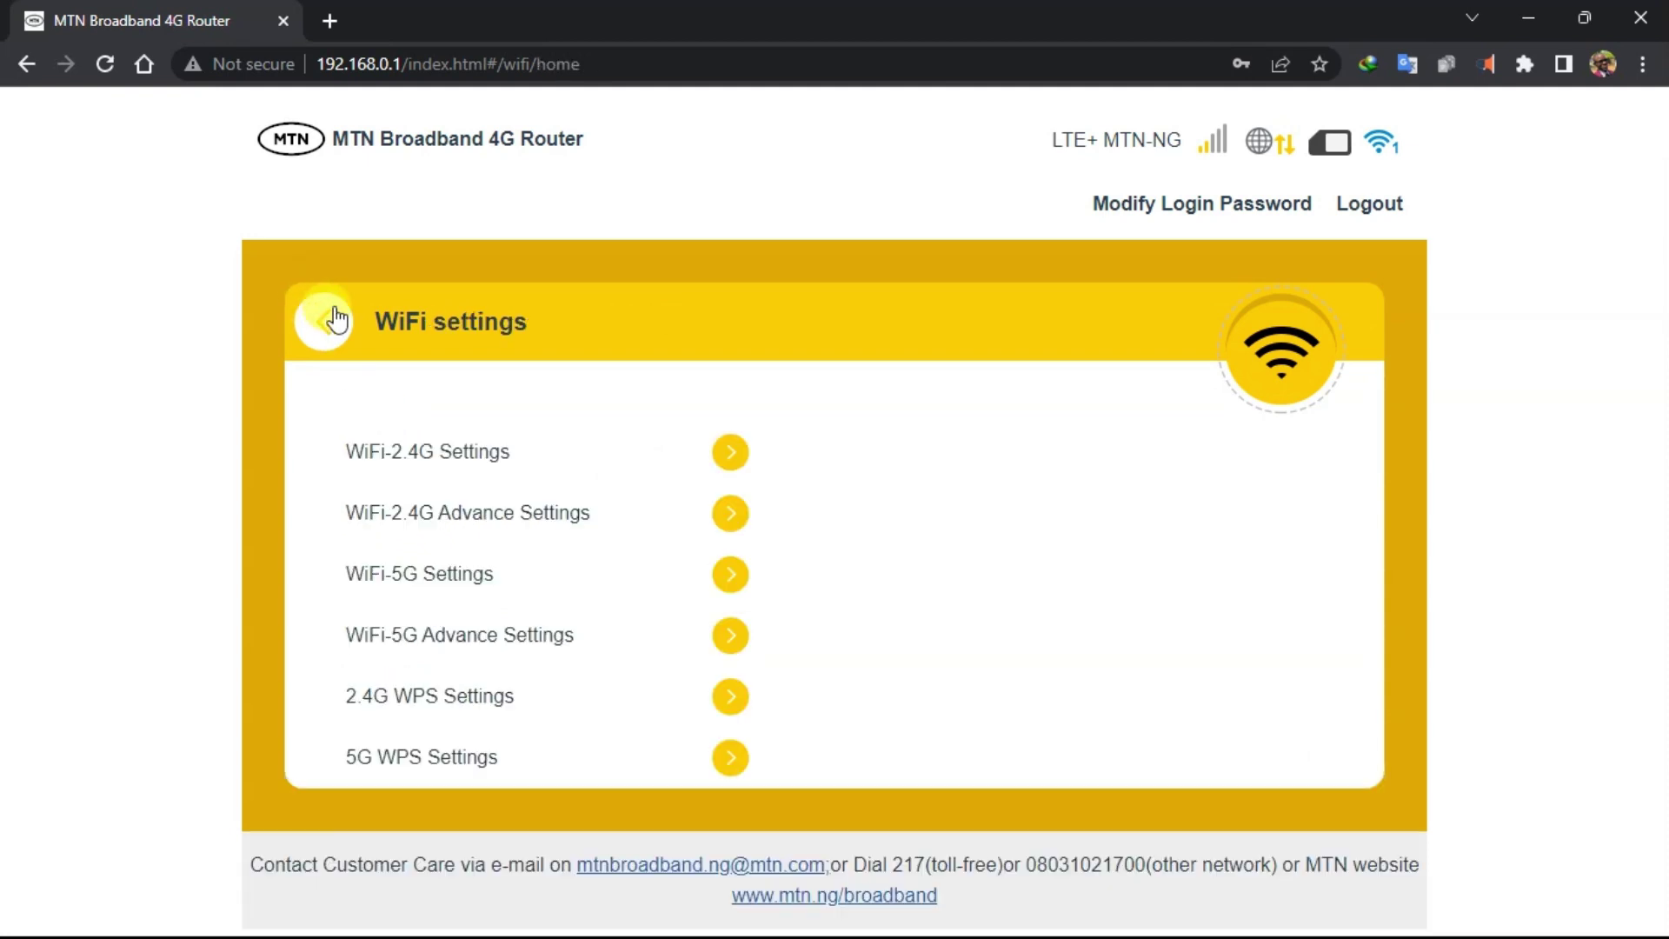
pyautogui.click(711, 450)
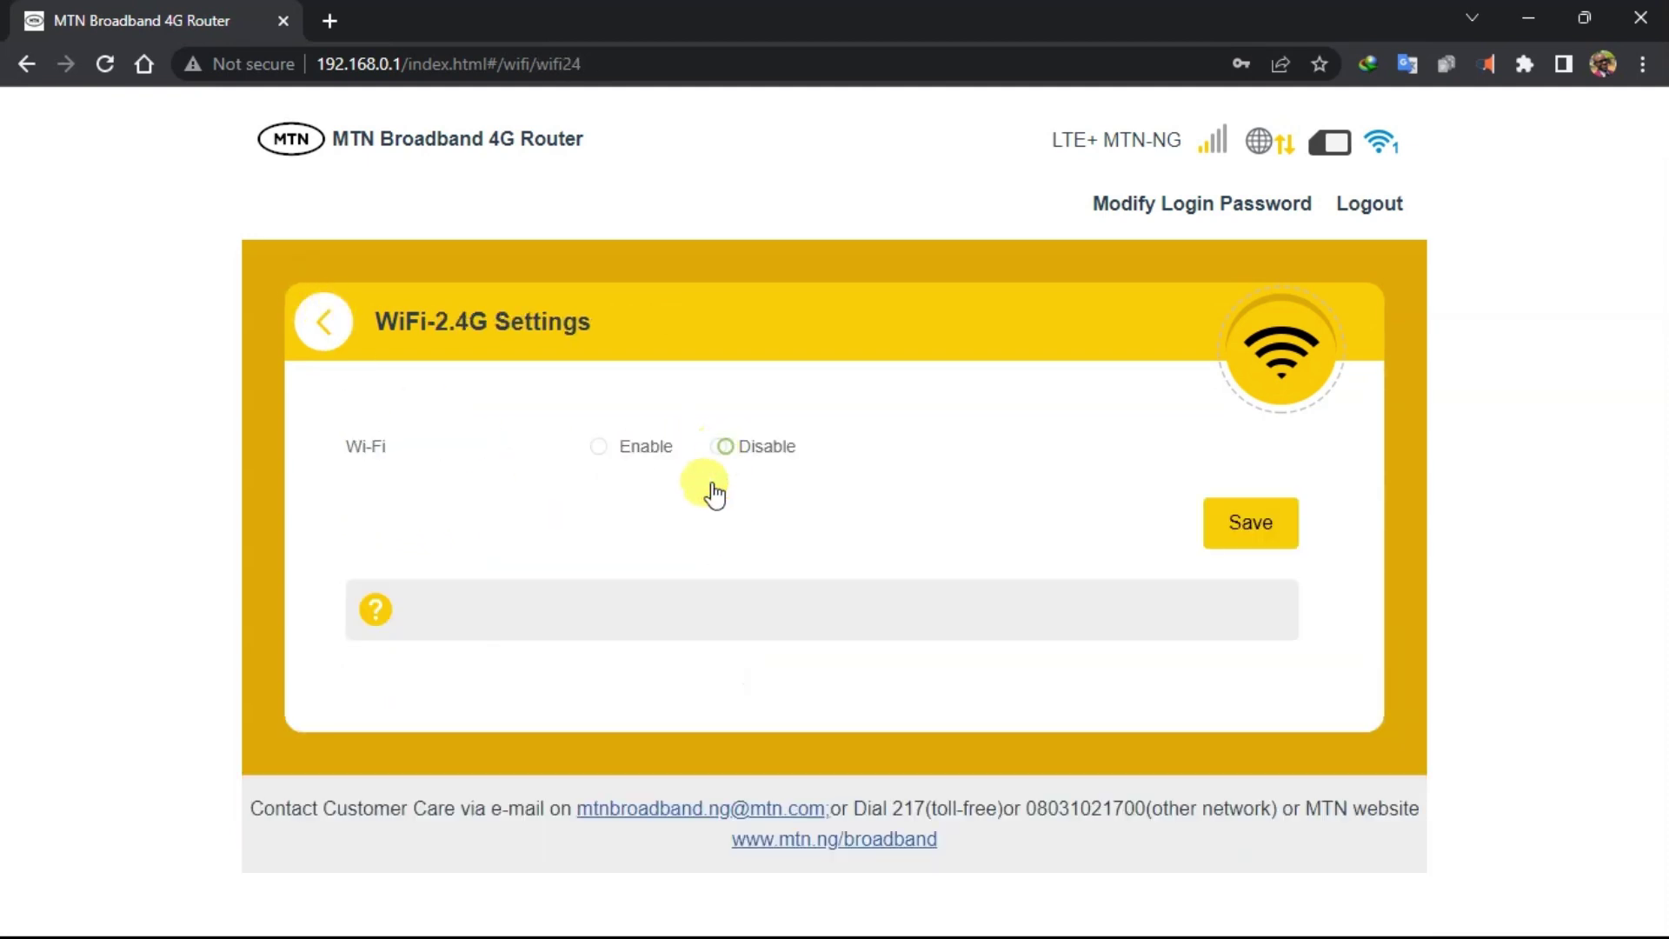
pyautogui.click(723, 524)
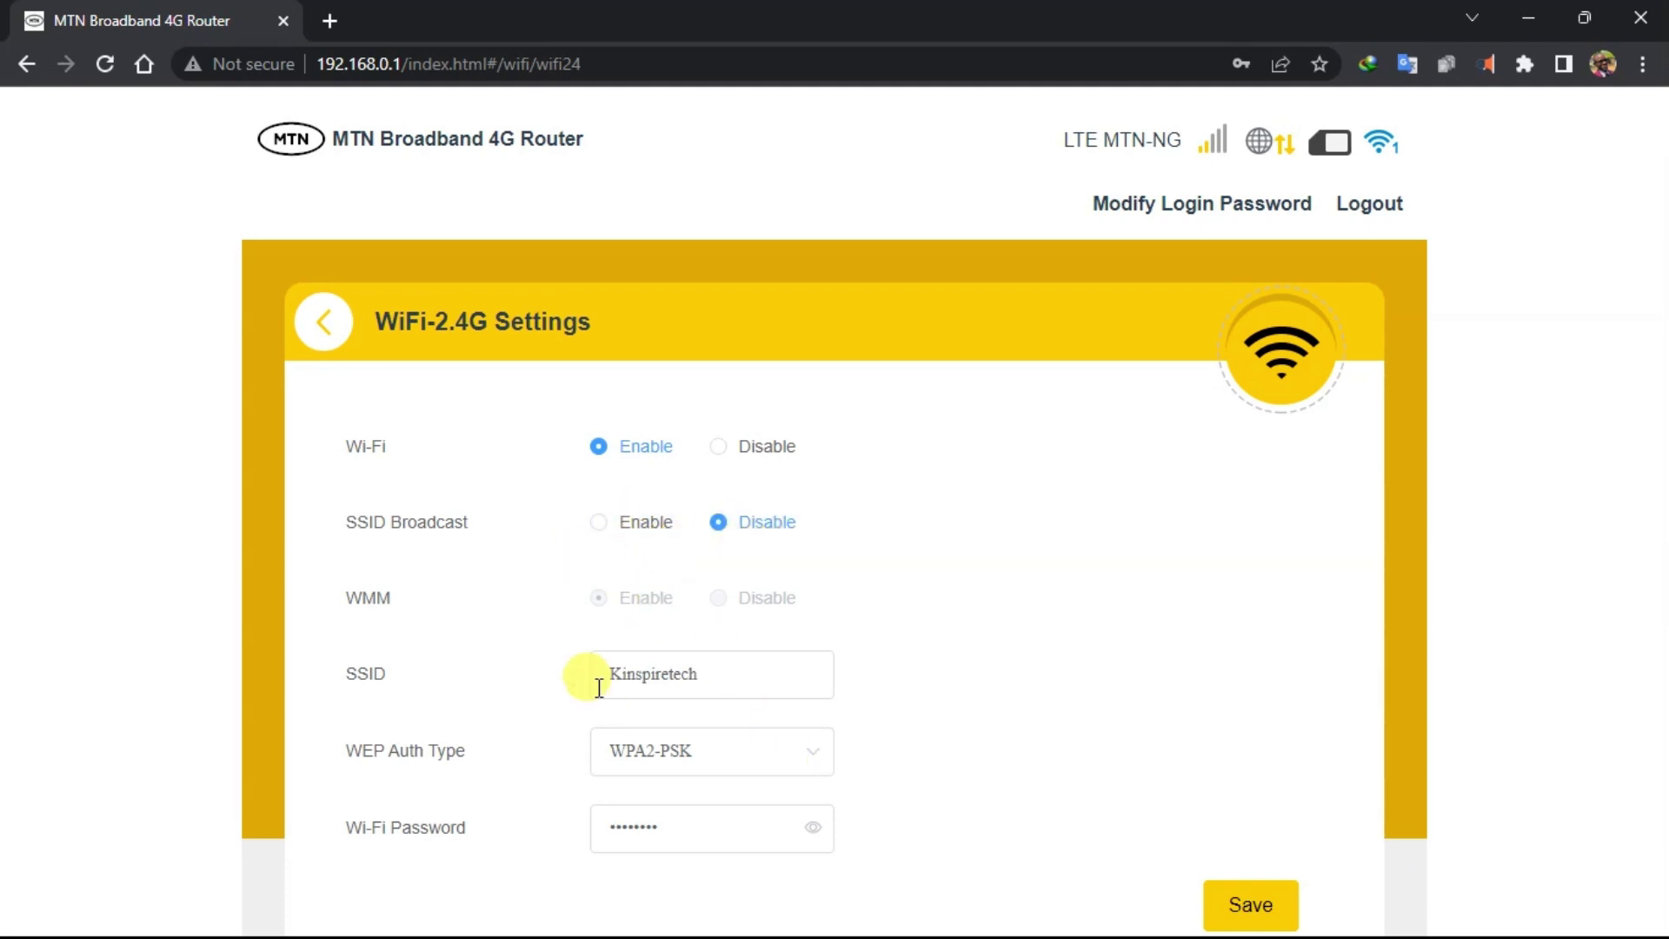
pyautogui.scroll(-3, 765, 634)
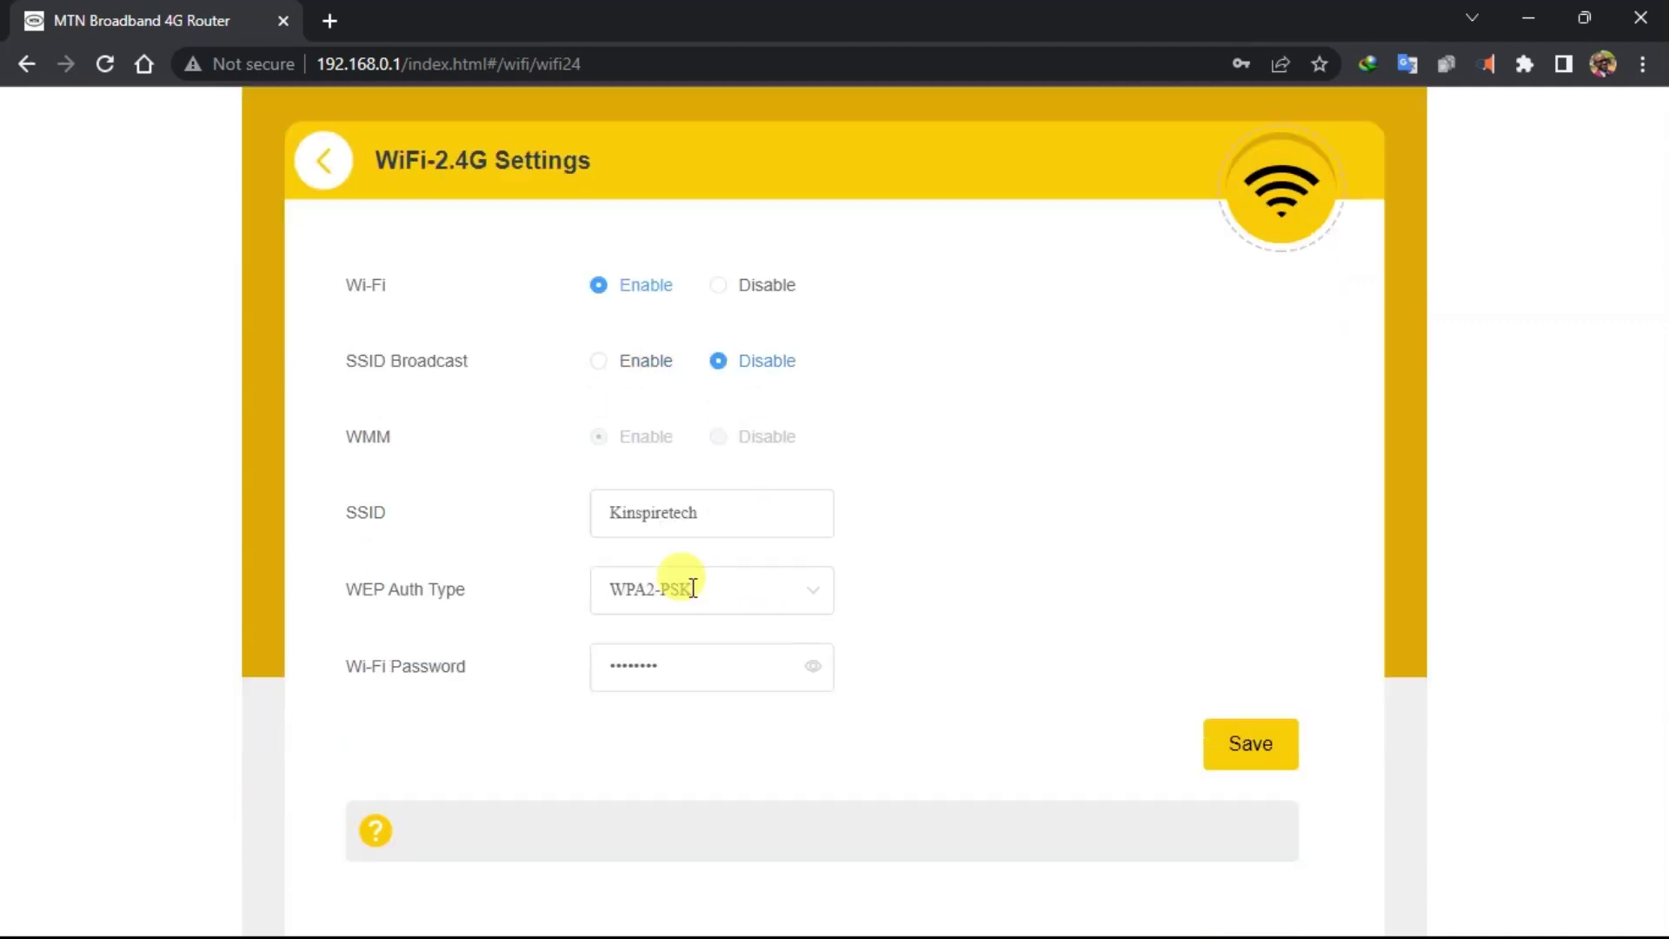